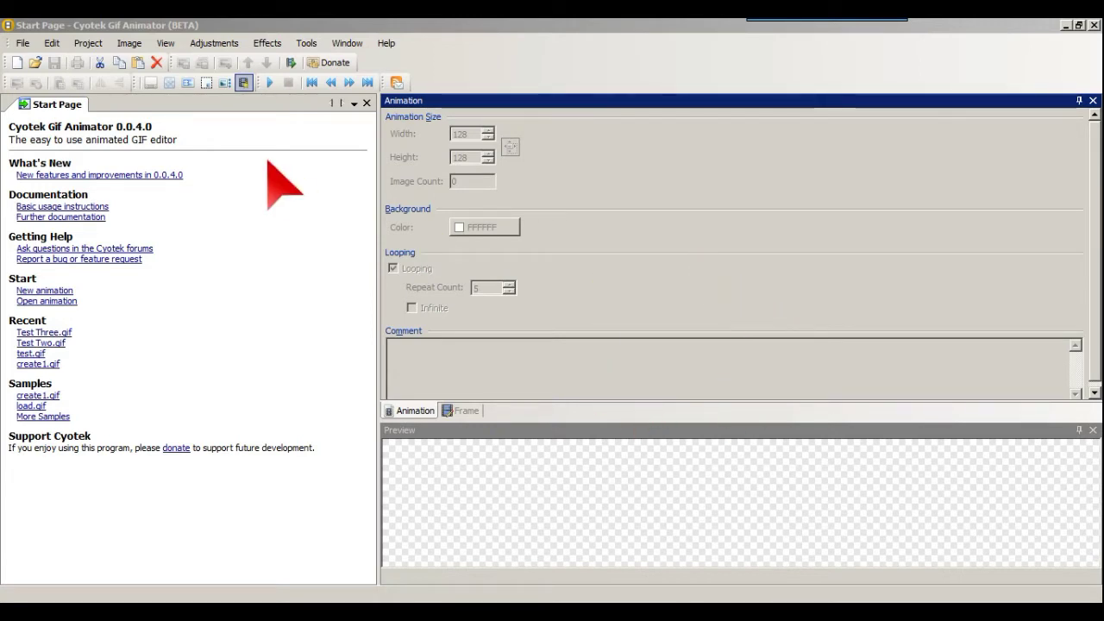
Step: Open the thermometer icon Entypo_e757(0)_128 as a new 128×128 animation
left_click(22, 43)
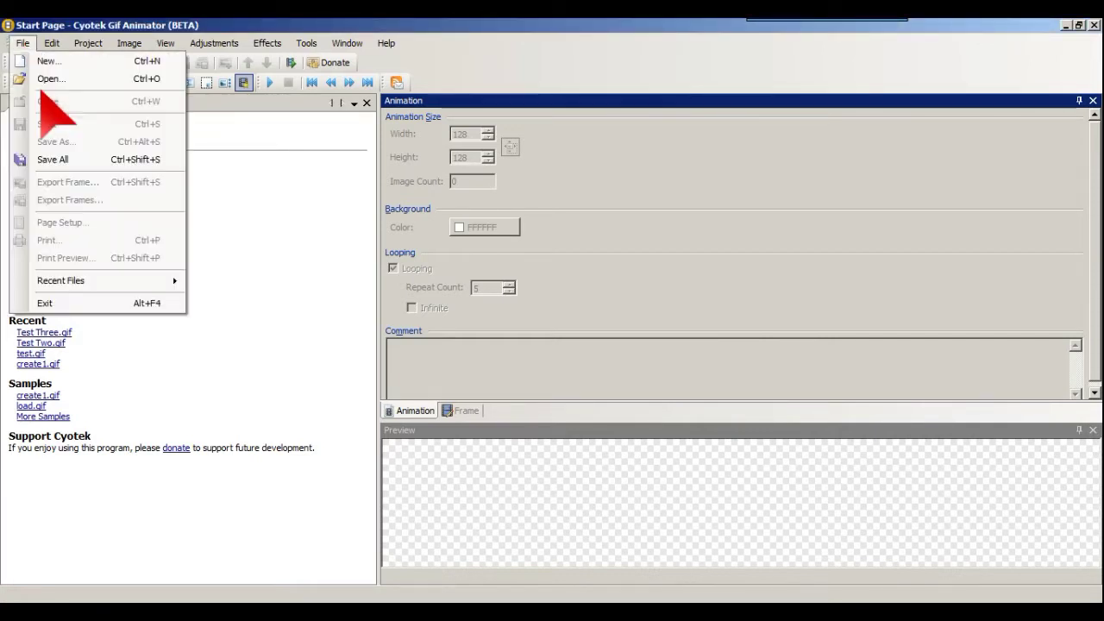
left_click(45, 79)
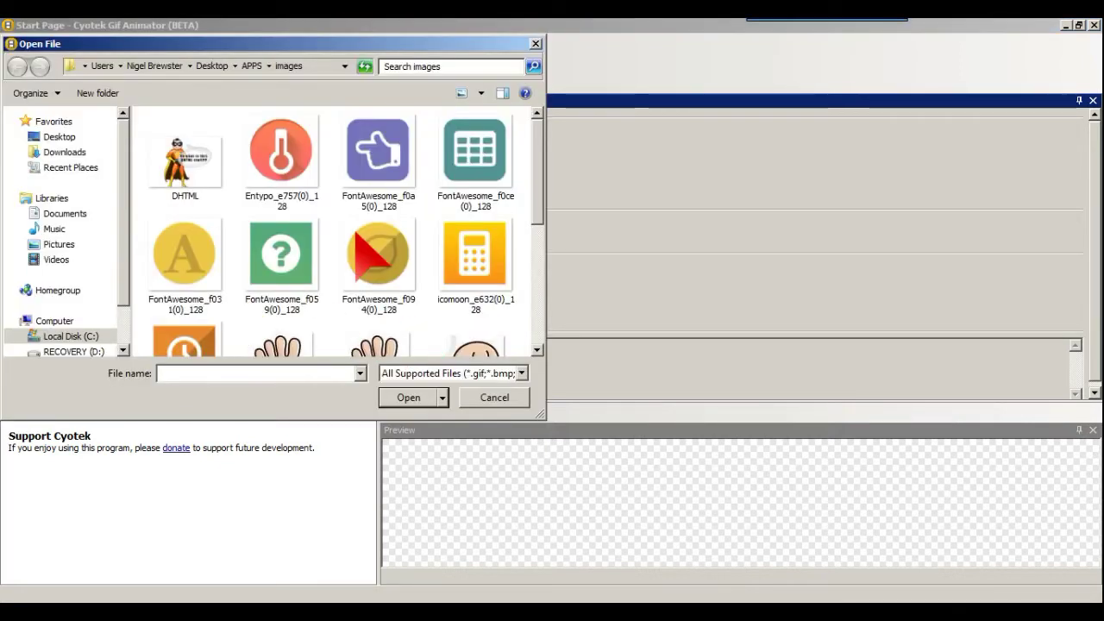
left_click(284, 167)
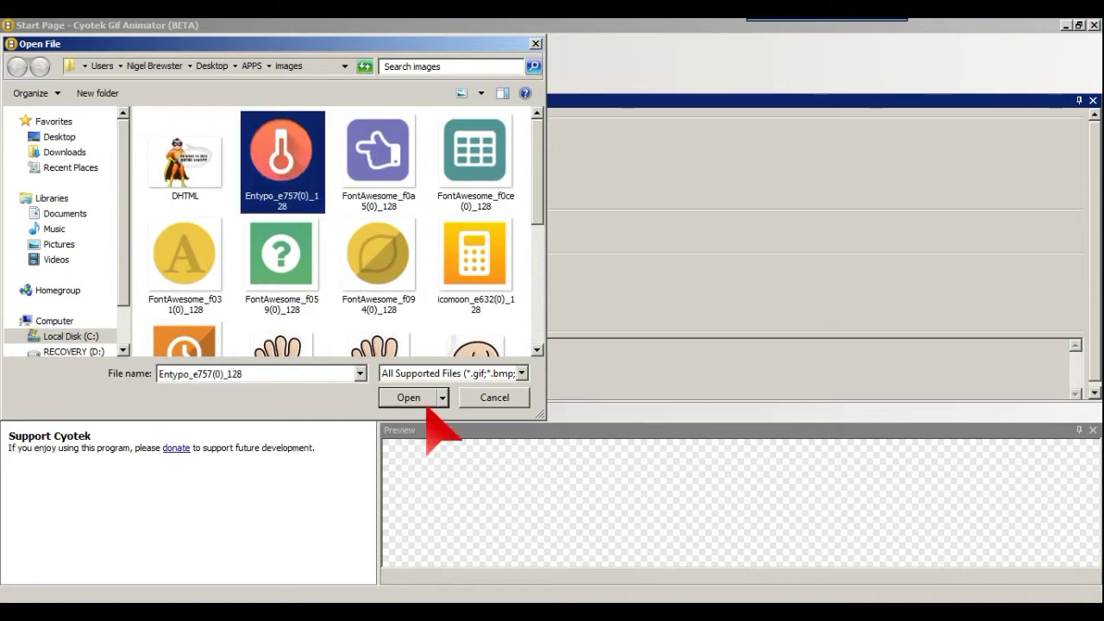
left_click(428, 402)
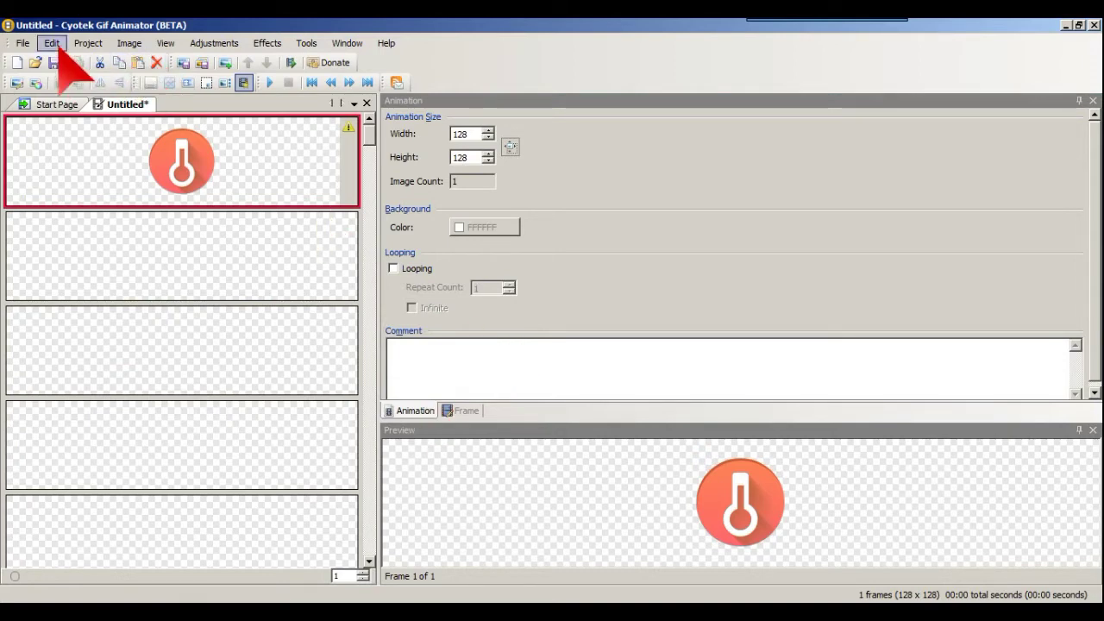
Step: Open the green question-mark icon FontAwesome_f059(0)_128 as a second animation
left_click(23, 43)
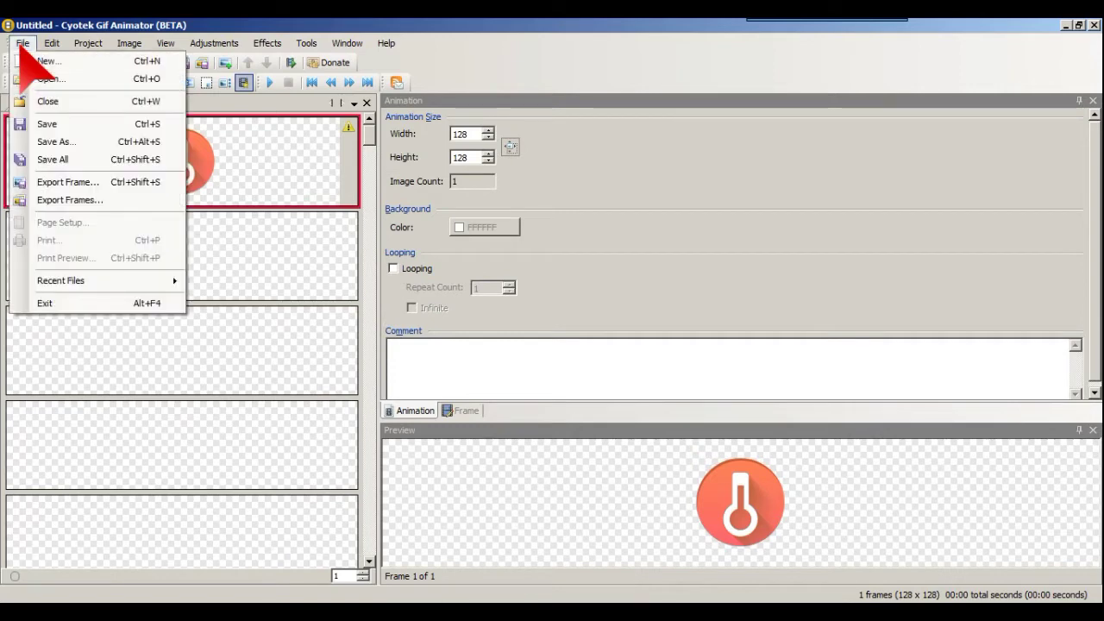
key("ctrl+o")
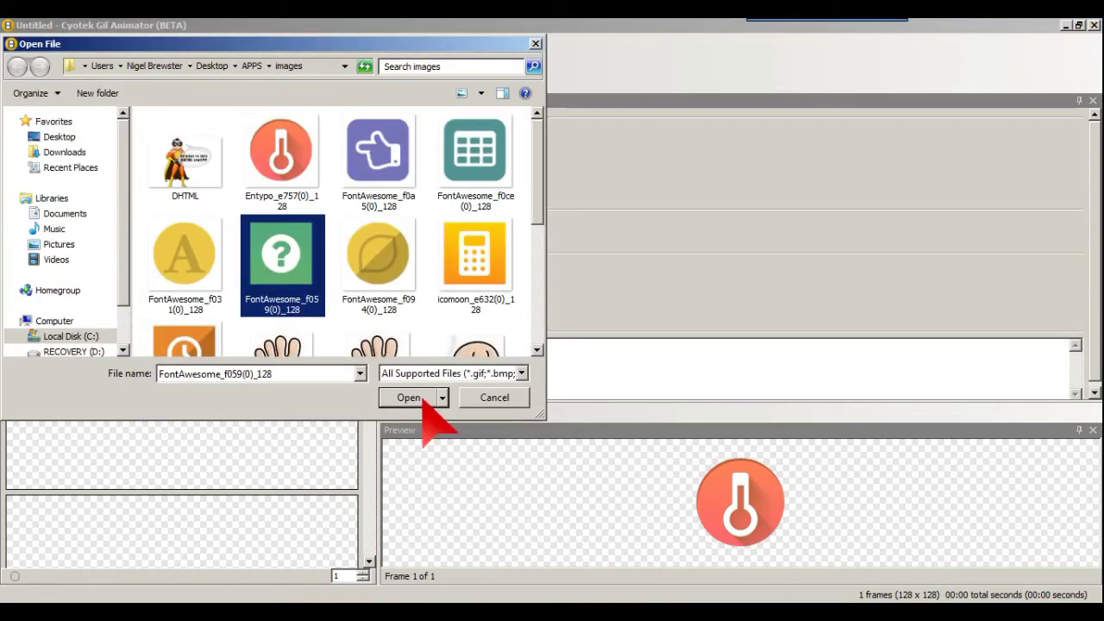
left_click(423, 400)
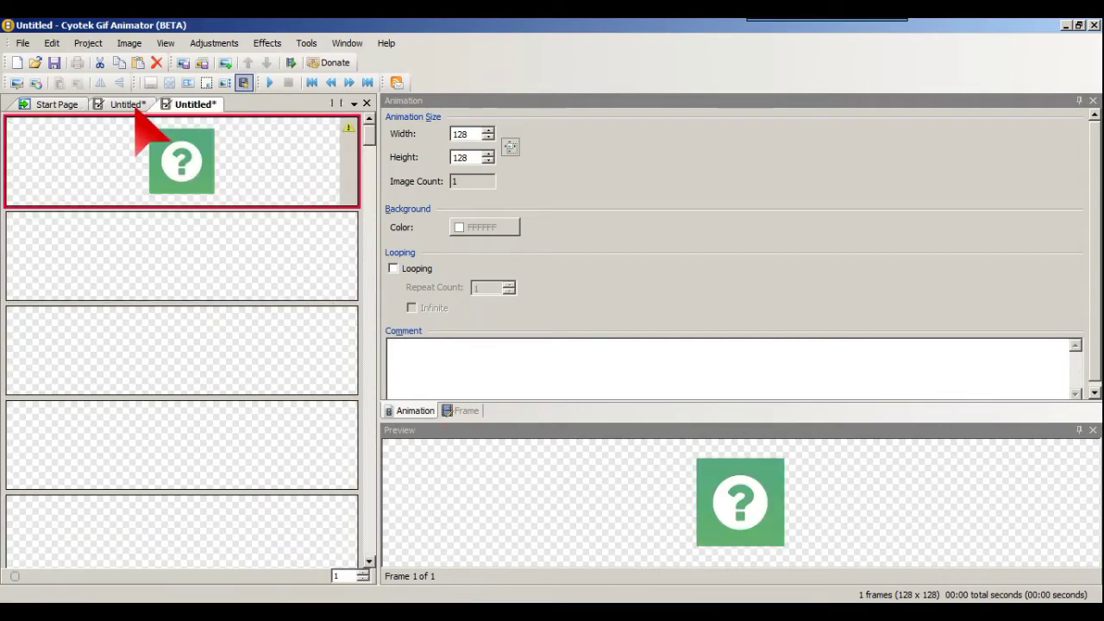
Step: Switch between the two Untitled animations, ending on the thermometer one
left_click(131, 106)
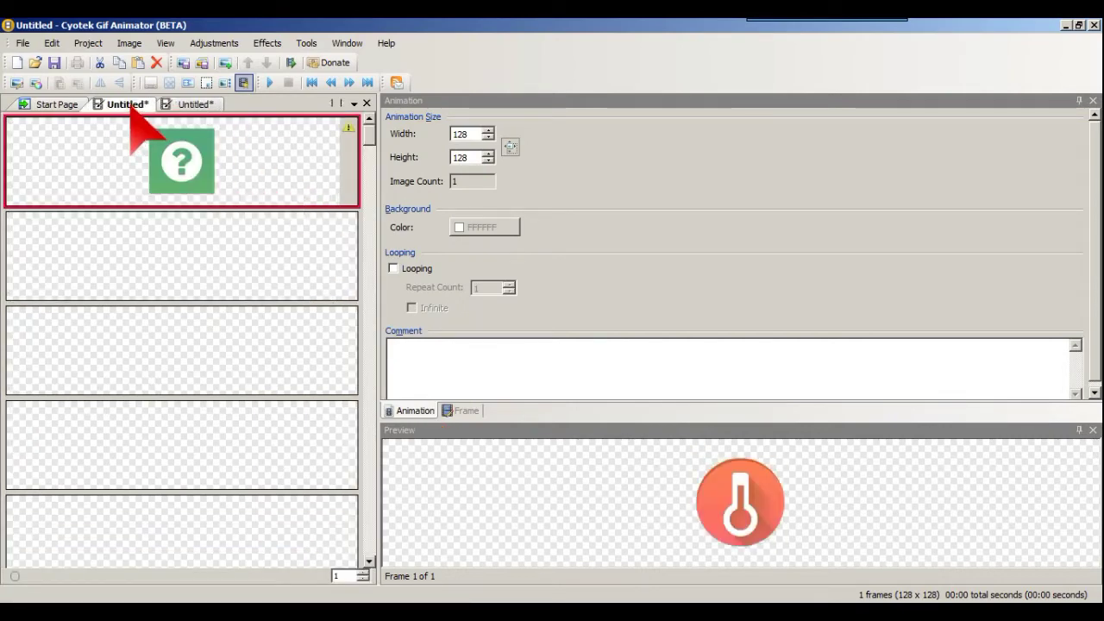
left_click(196, 104)
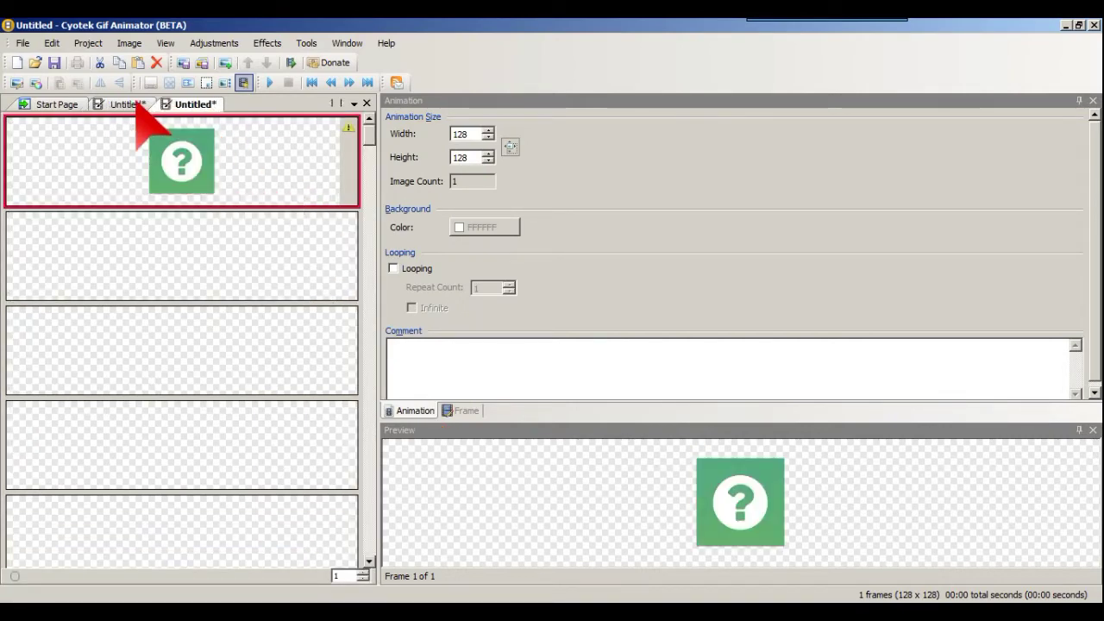
left_click(129, 104)
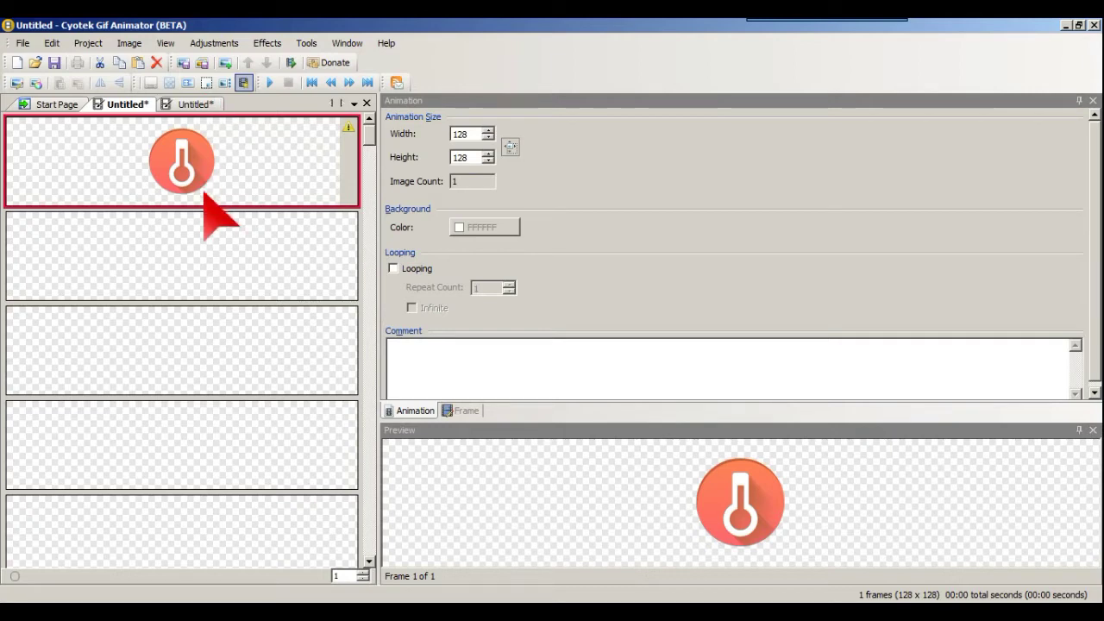
Step: Add the purple pointing-hand icon as a new frame via Add Frame
right_click(205, 264)
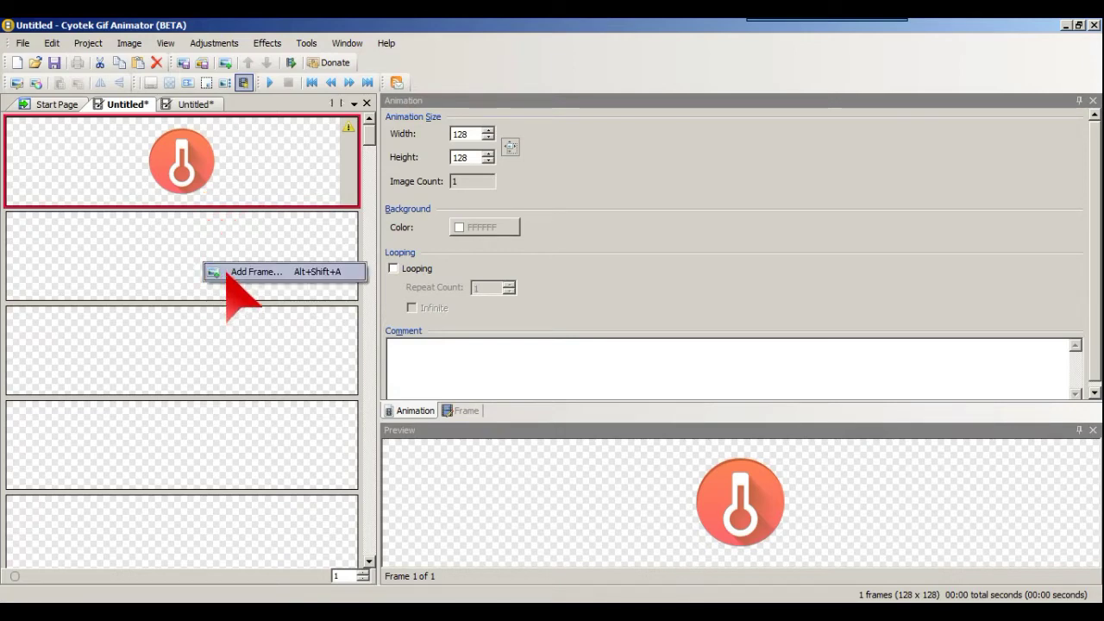
left_click(226, 273)
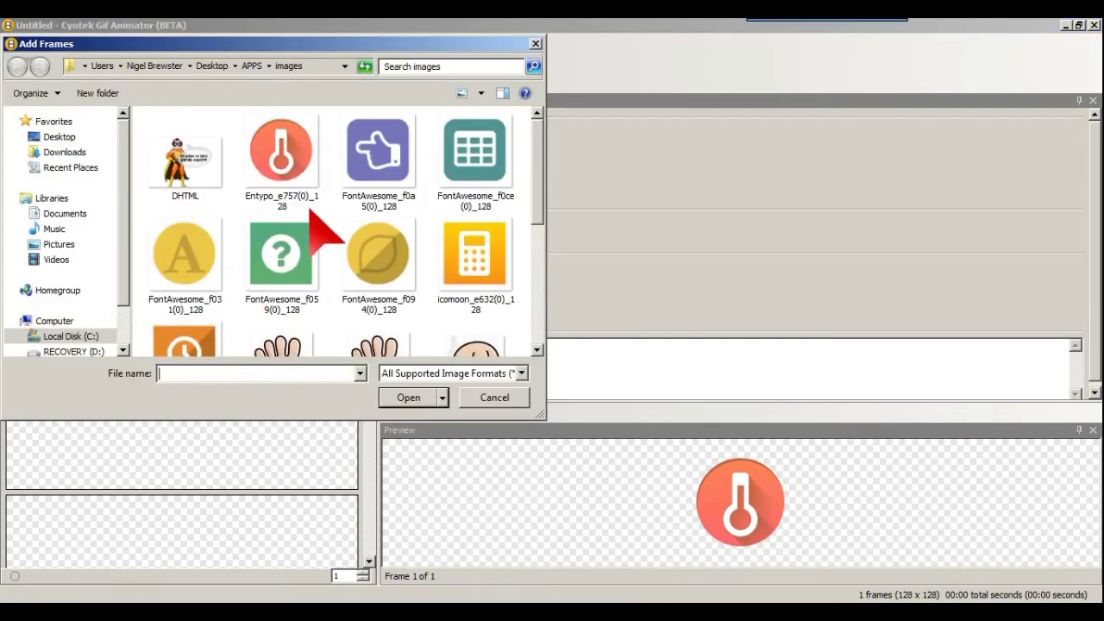
left_click(379, 155)
left_click(398, 393)
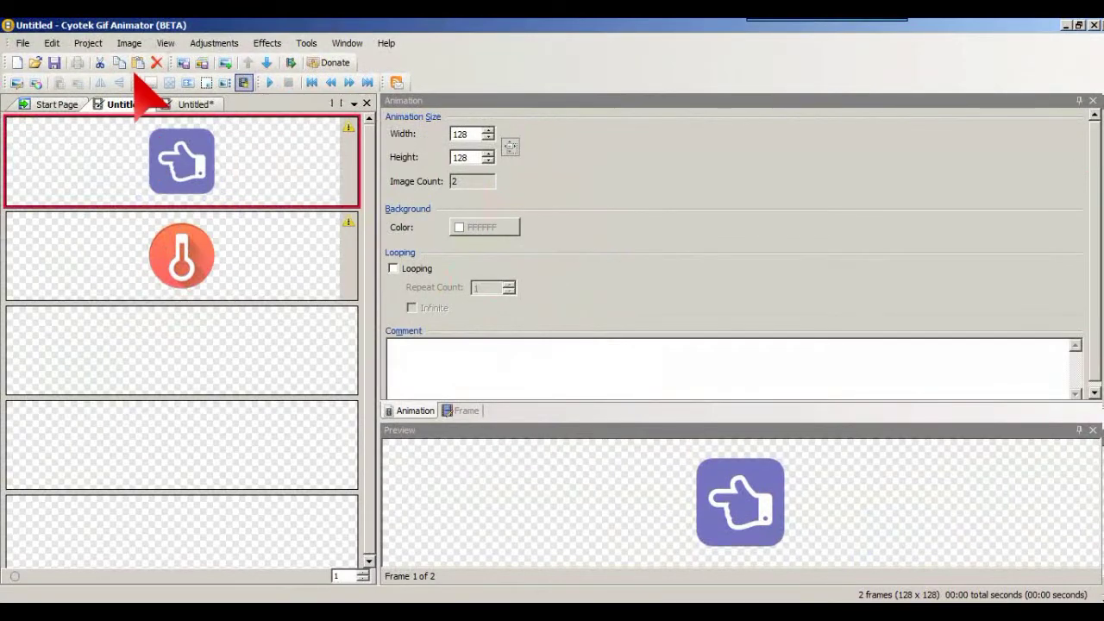
Step: Add FontAwesome_f059(0)_128, the green question mark, as the third frame
left_click(97, 45)
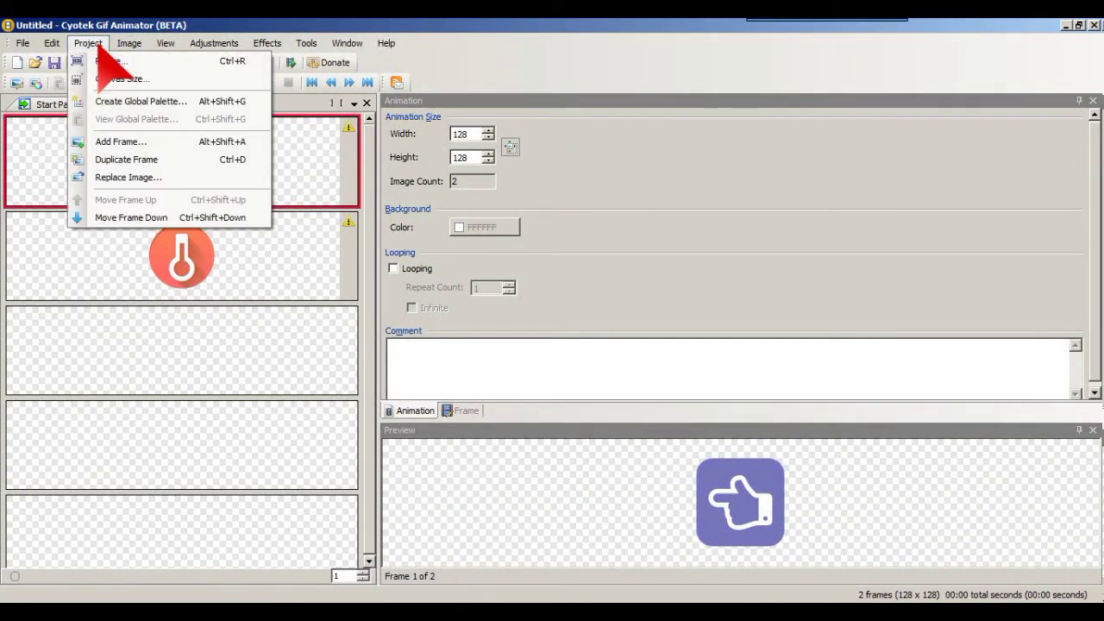
left_click(129, 141)
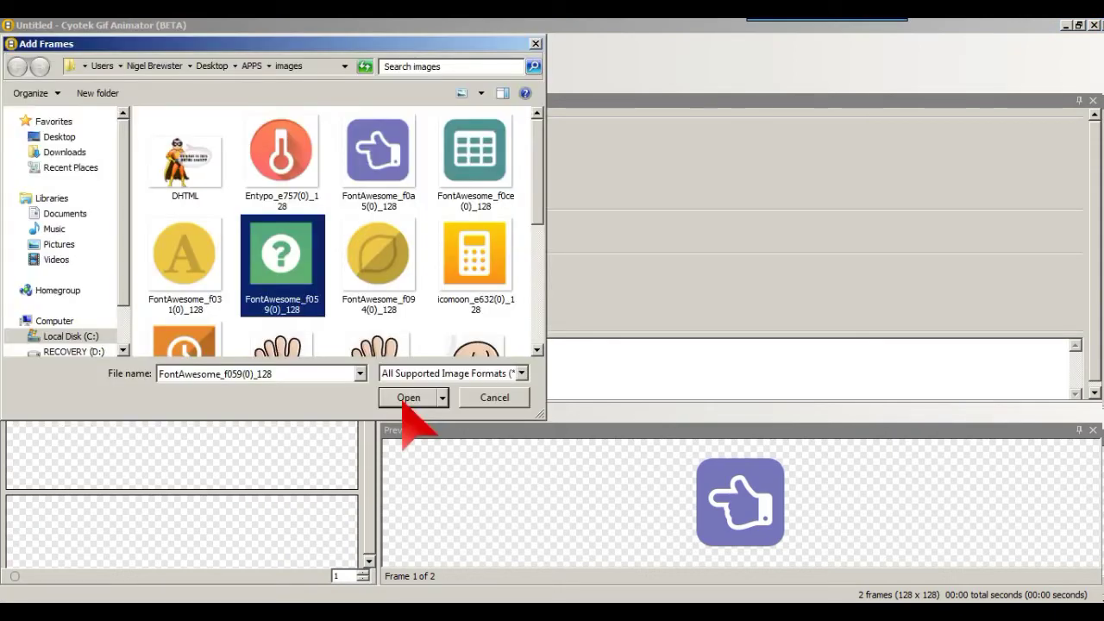
left_click(404, 401)
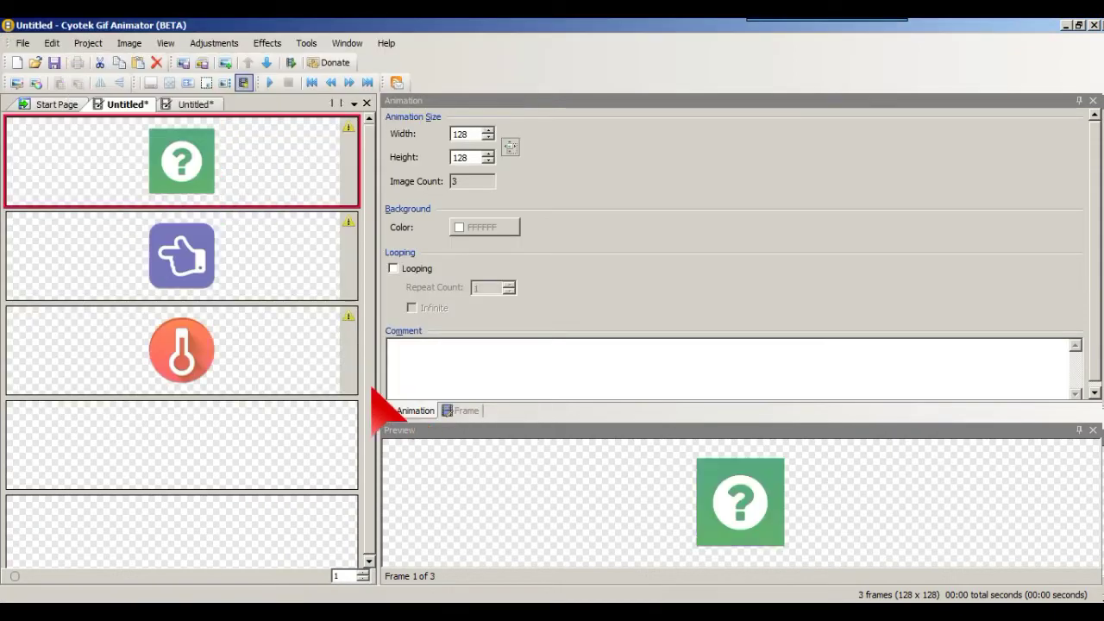
left_click(89, 44)
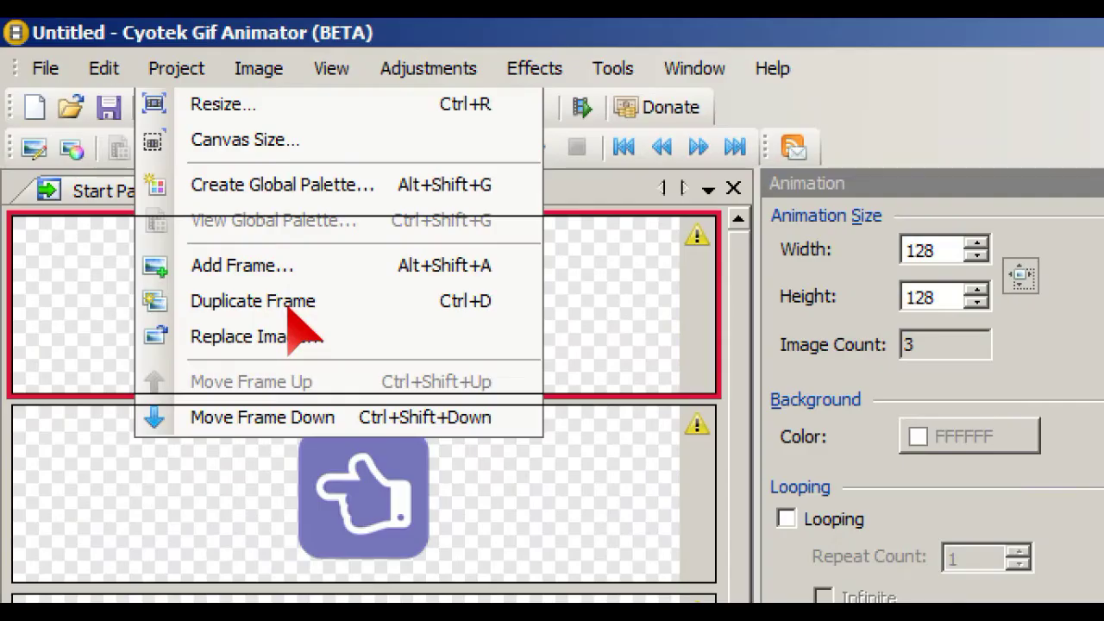
left_click(207, 228)
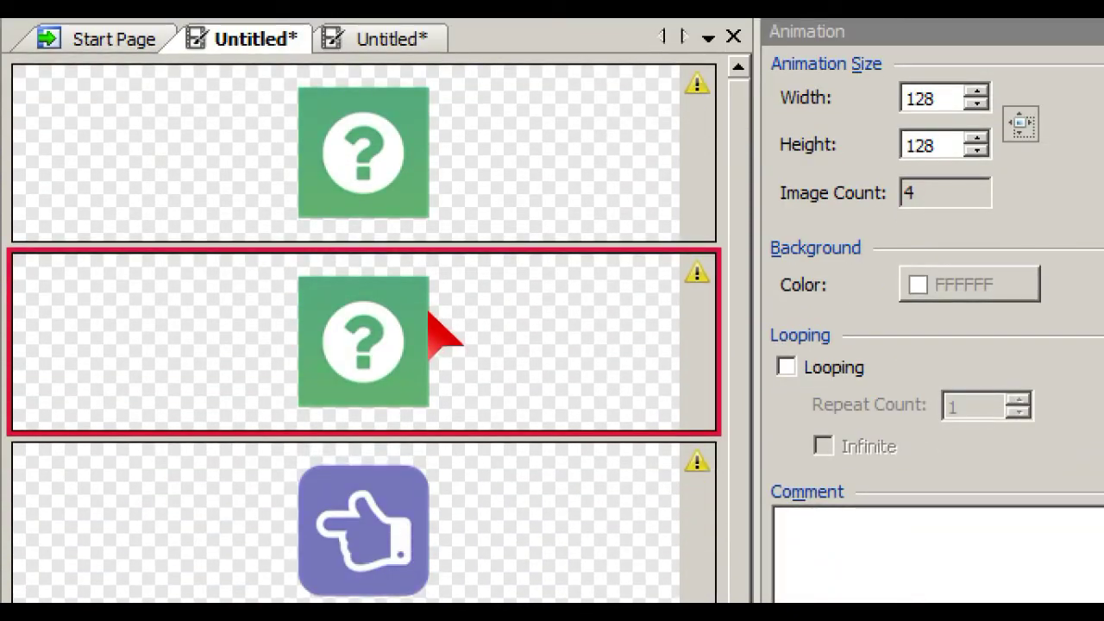
right_click(428, 315)
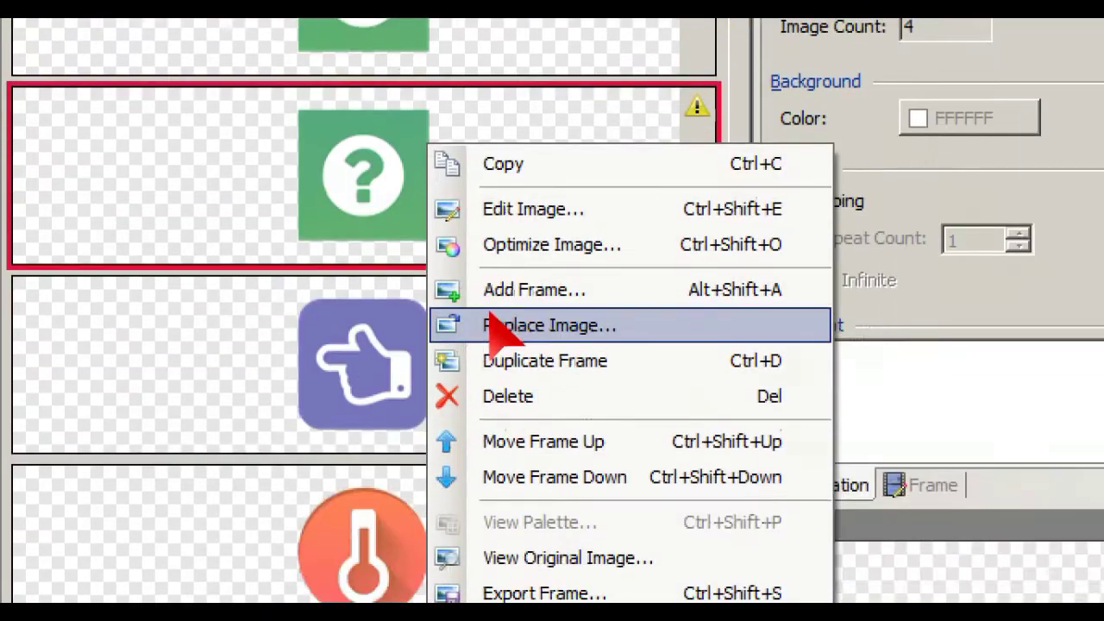
left_click(513, 565)
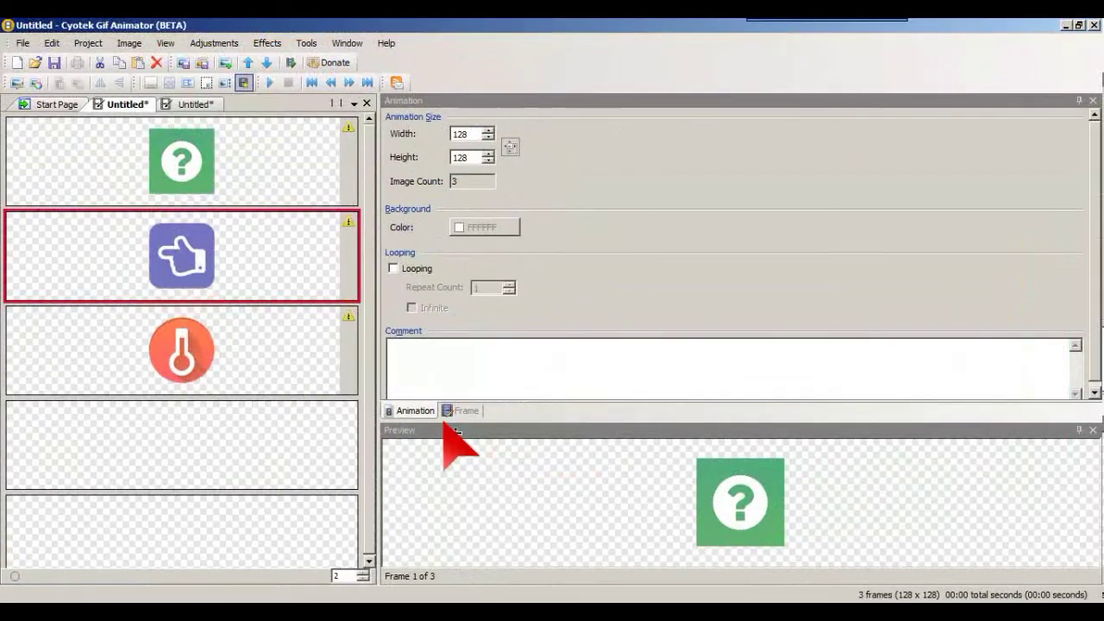
Step: Select all three frames on the Frame tab and set their duration to 500 ms
left_click(445, 417)
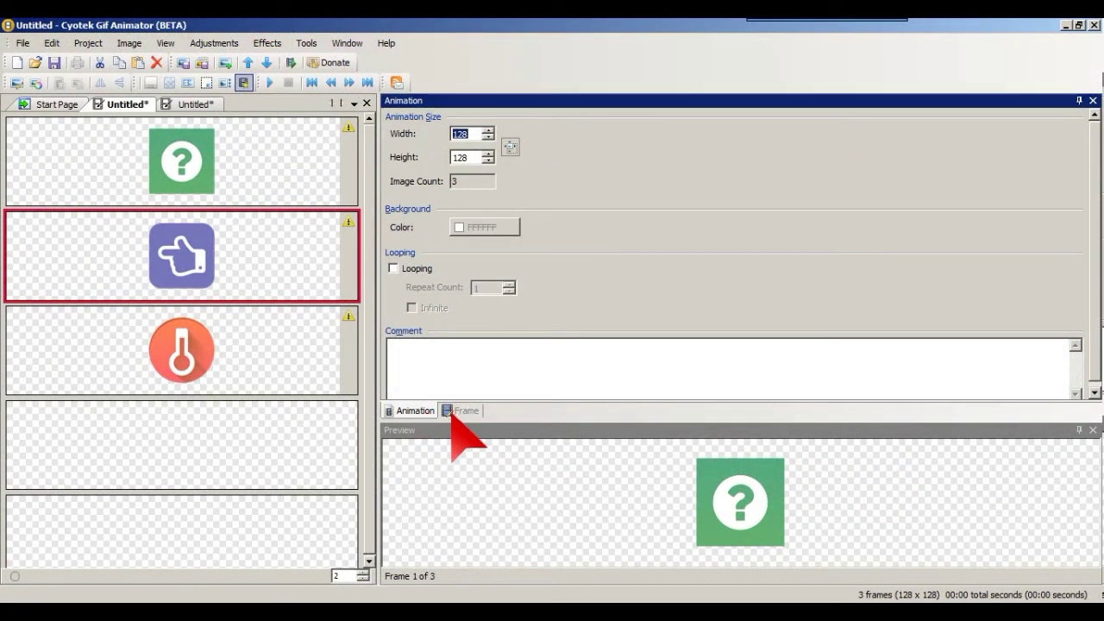
left_click(454, 412)
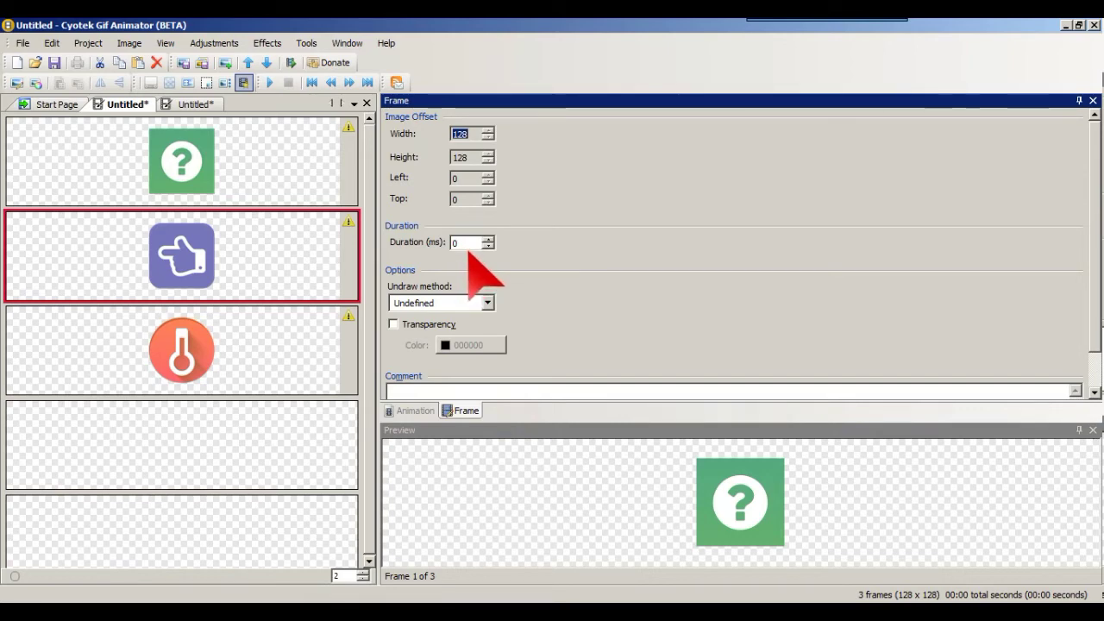
left_click(271, 155)
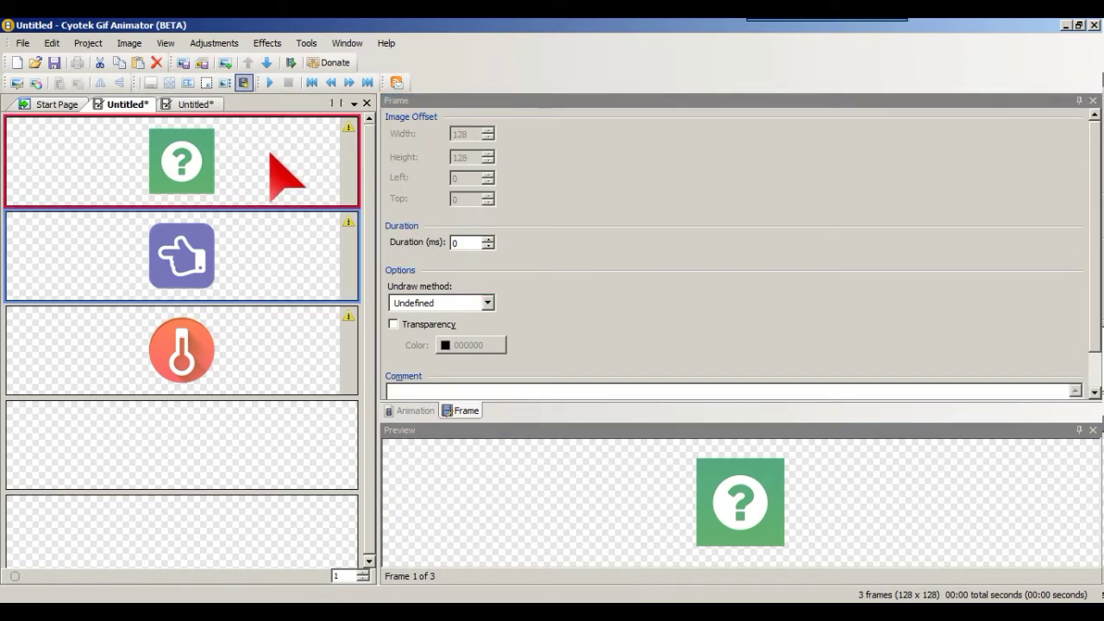
left_click(290, 347, "shift")
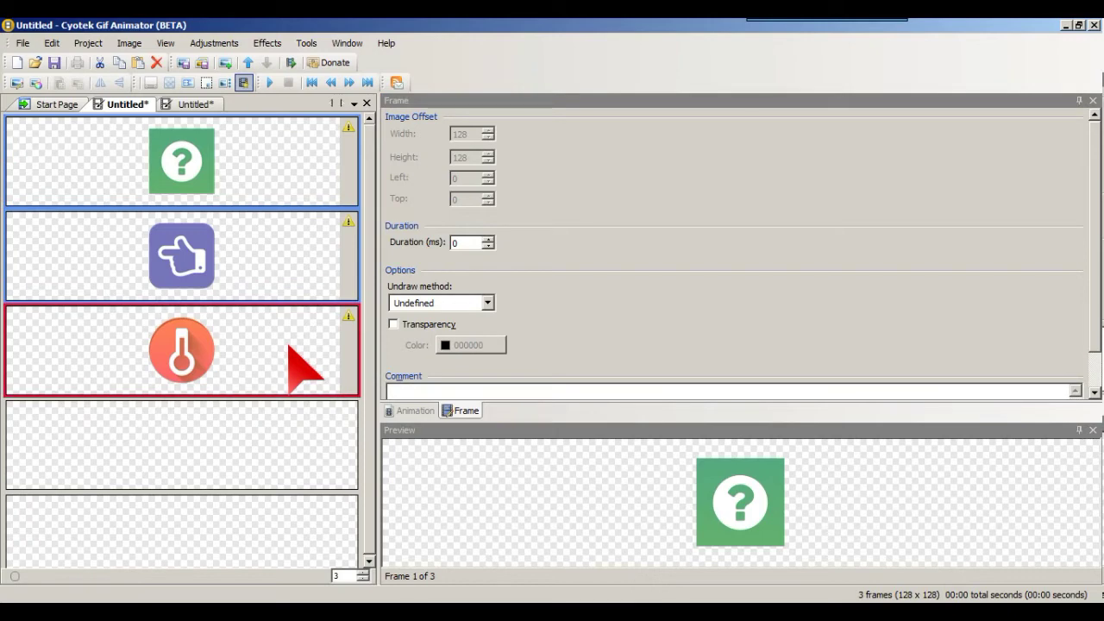
double_click(451, 243)
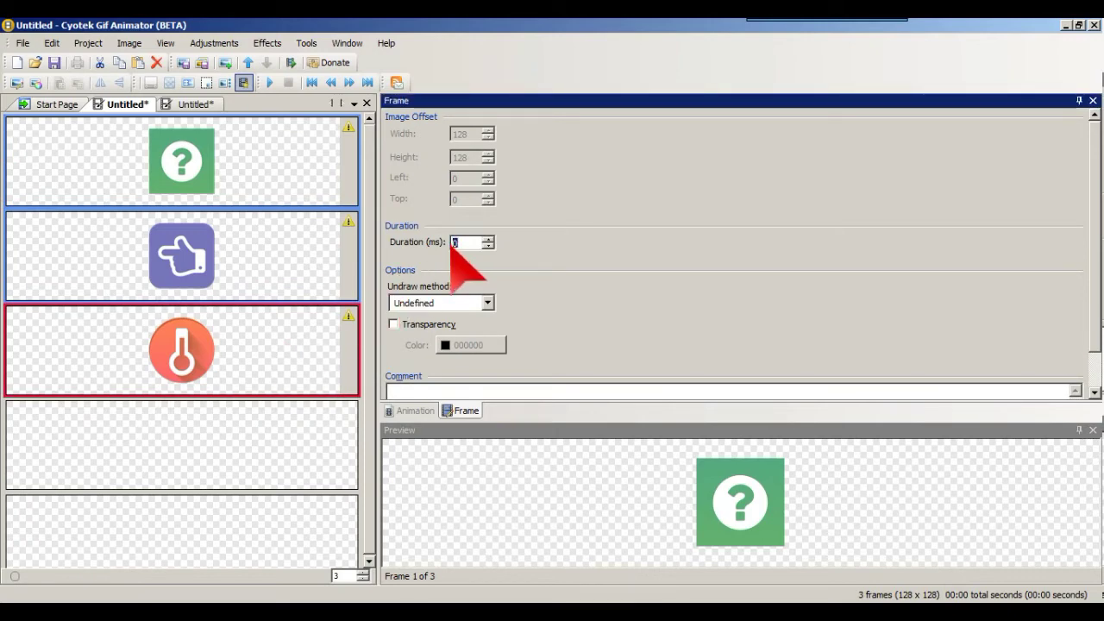
type("500")
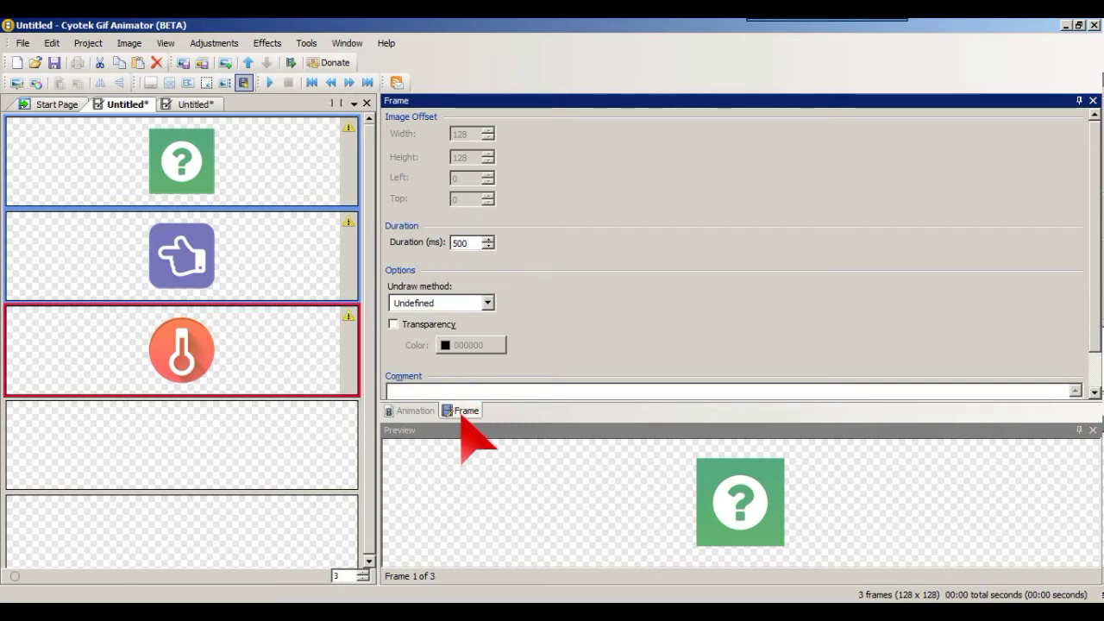
Step: Enable looping with a repeat count of 4, then play and stop the preview
left_click(415, 410)
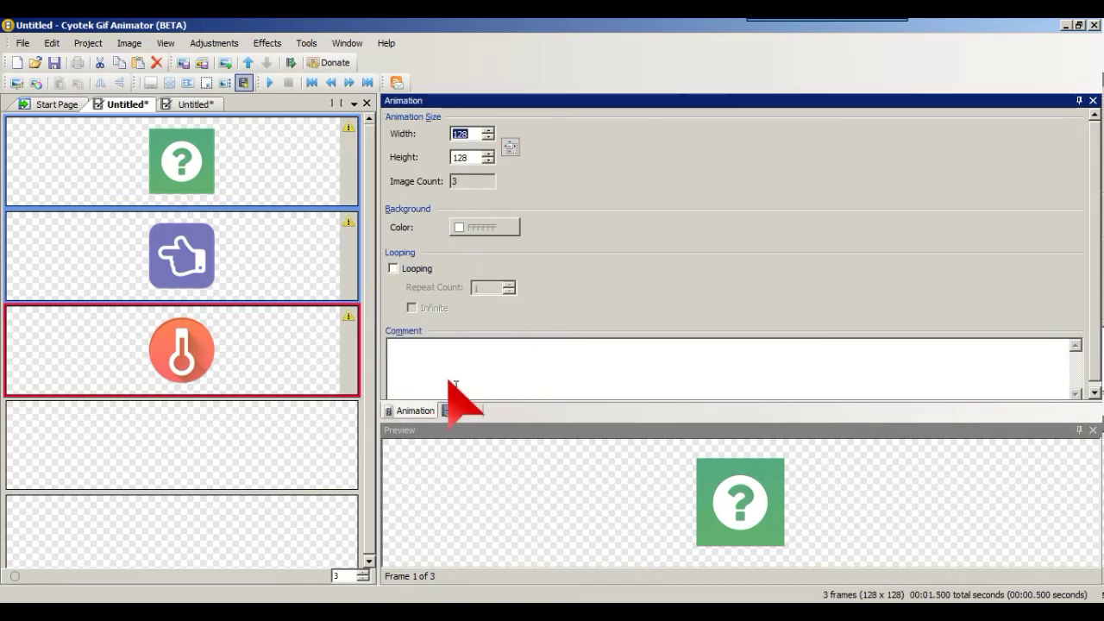
left_click(393, 269)
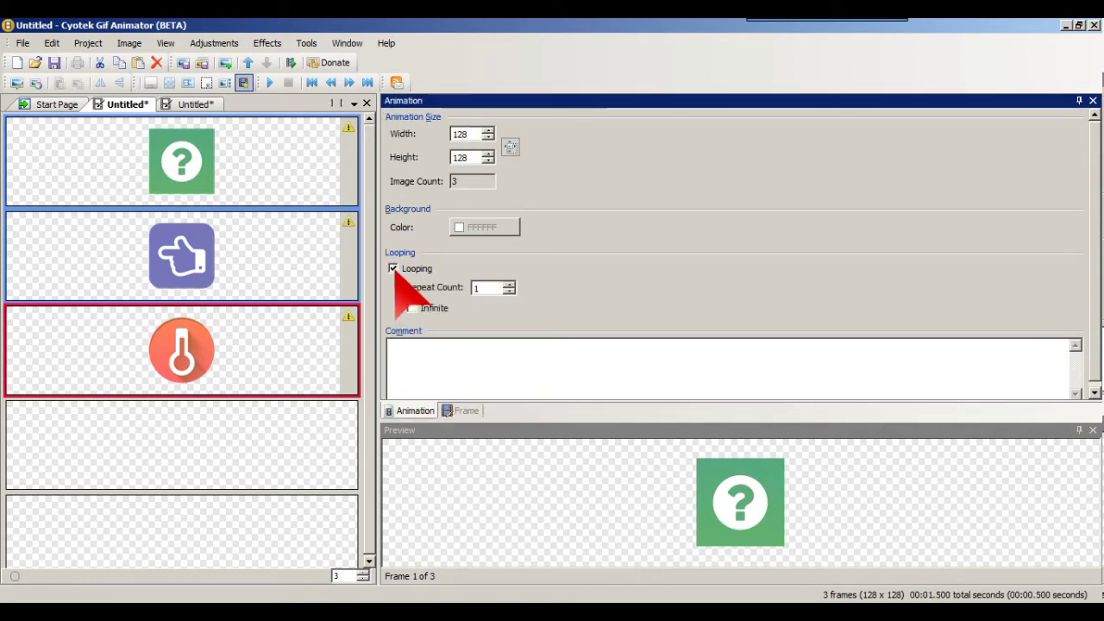
left_click(509, 284)
left_click(509, 284)
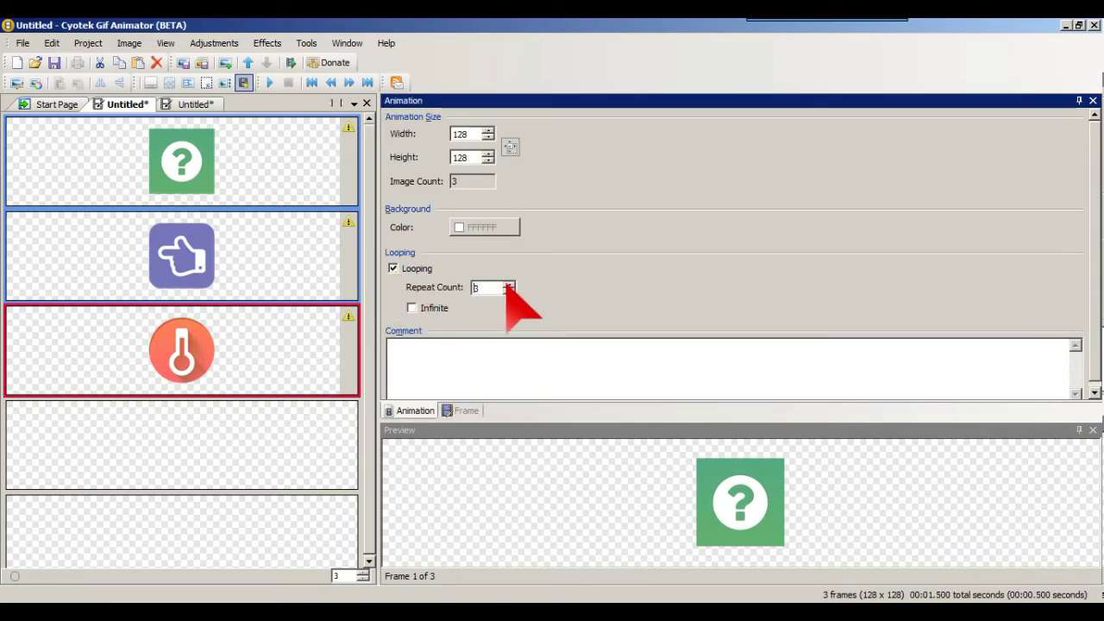
left_click(509, 283)
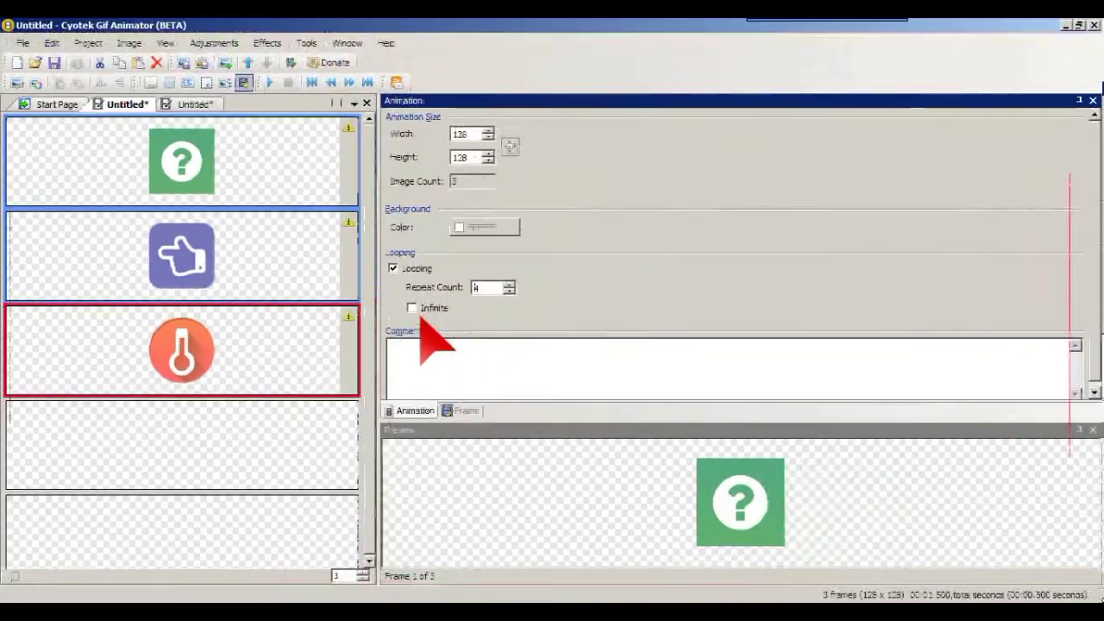
left_click(272, 82)
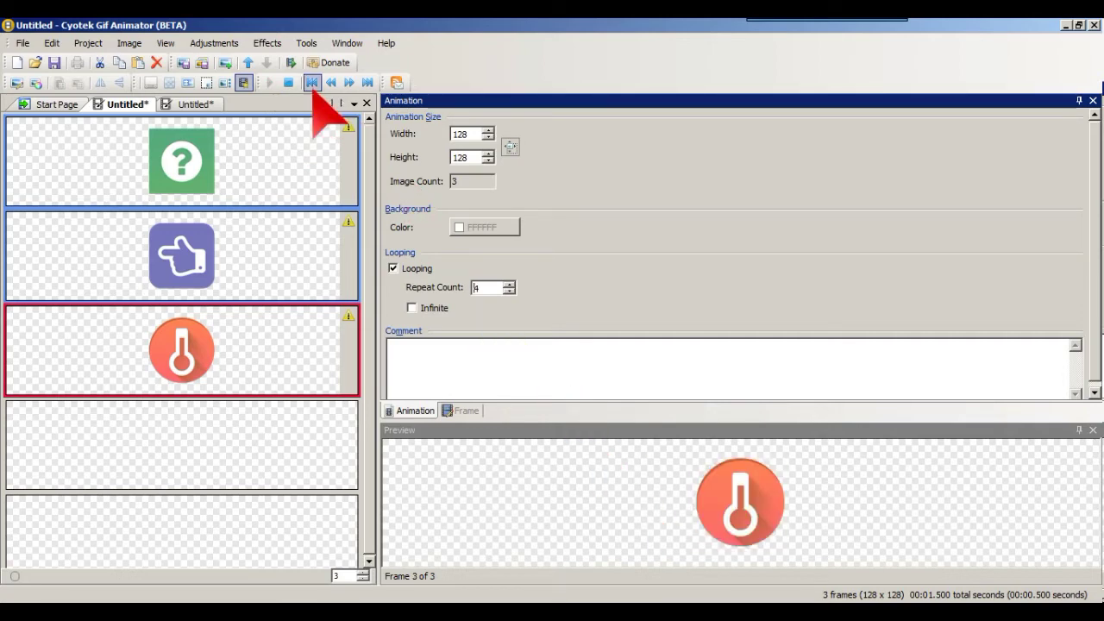
left_click(289, 83)
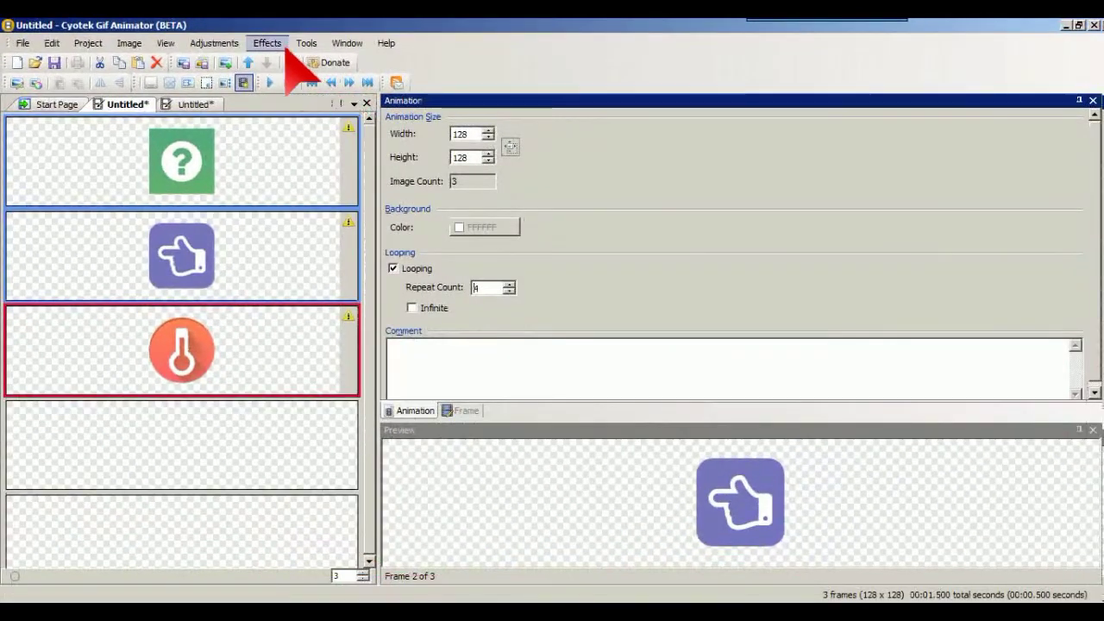
left_click(278, 45)
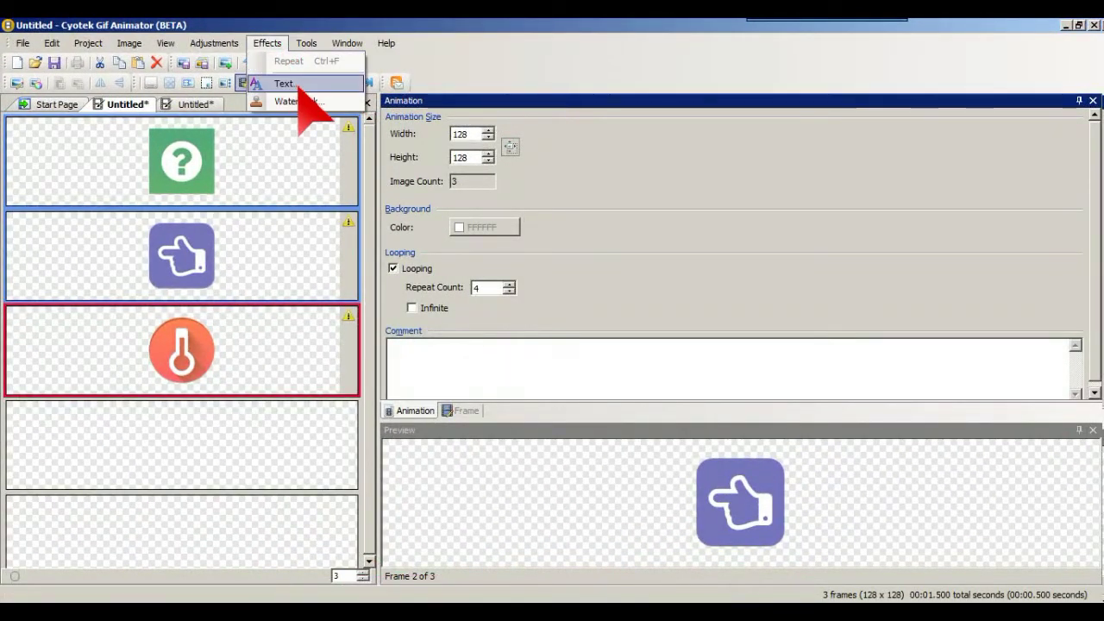
left_click(304, 31)
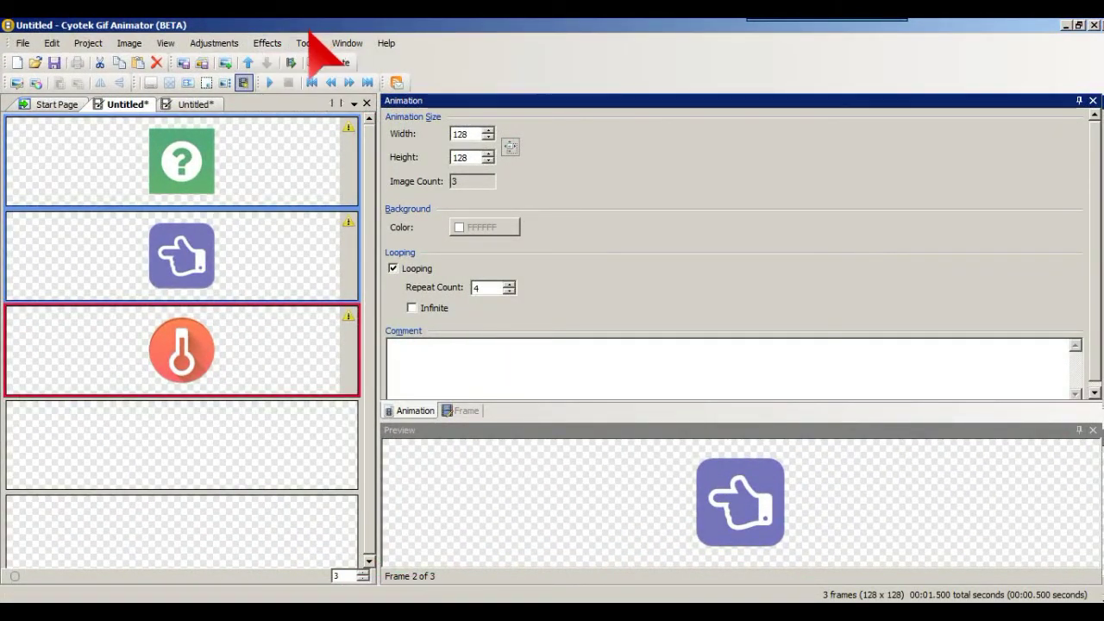
left_click(307, 42)
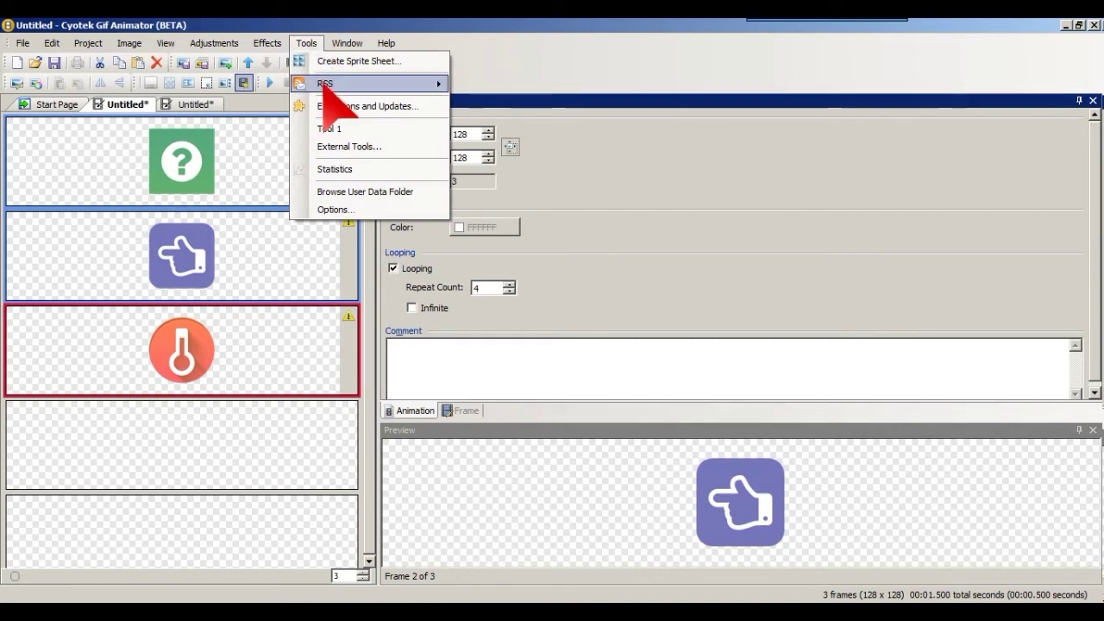
mouse_move(355, 78)
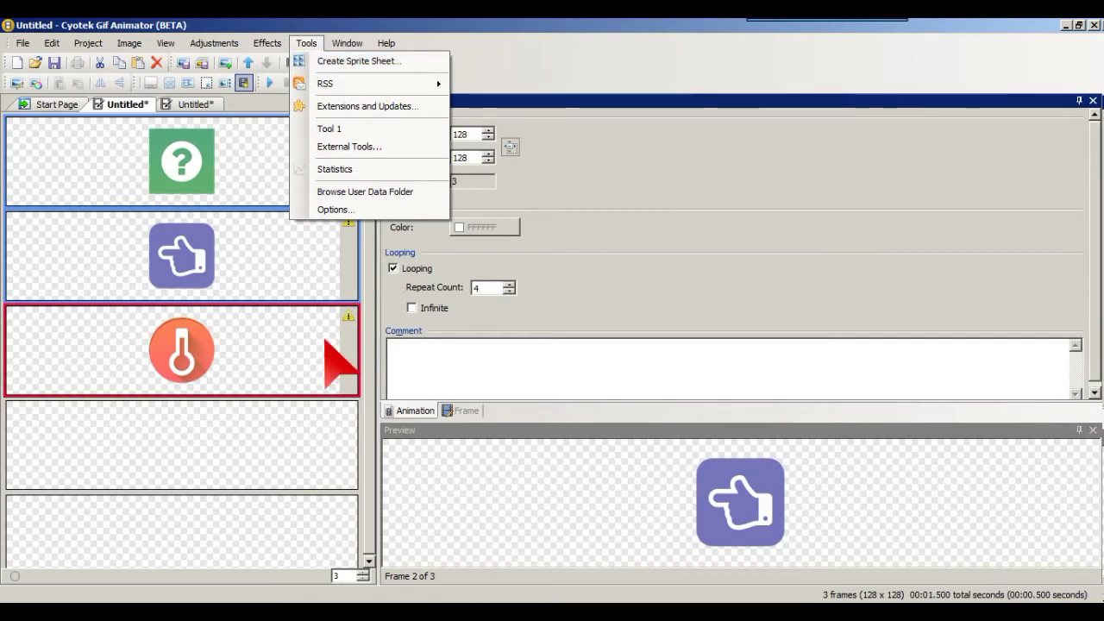
left_click(477, 378)
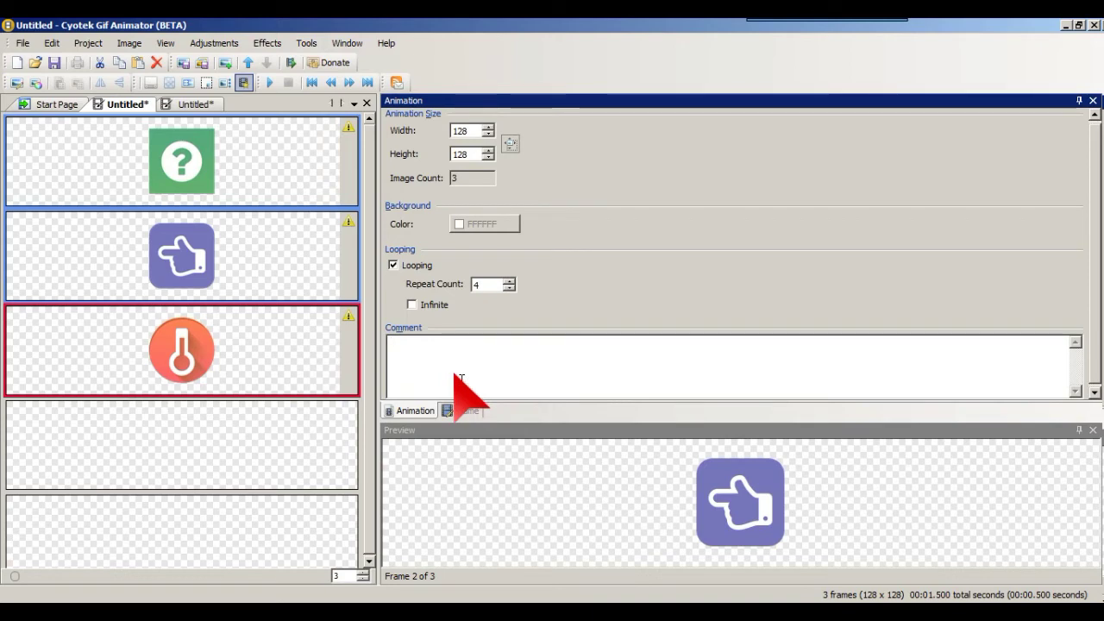
Step: Enter 'This is my first Gif animation' in the Comment box
type("Thi")
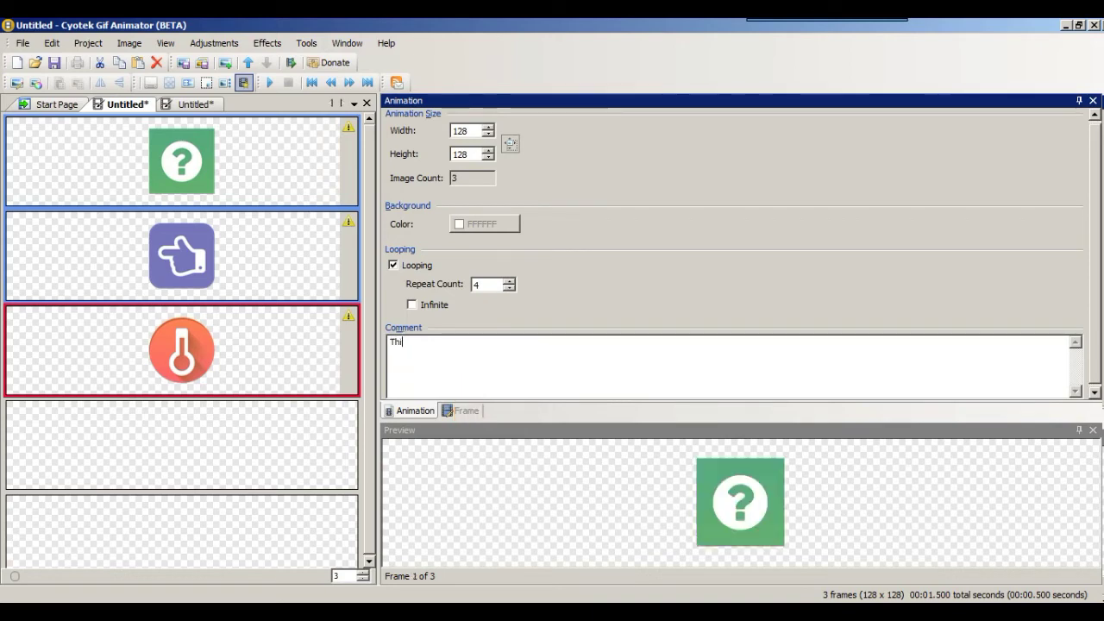
type("s is my firs")
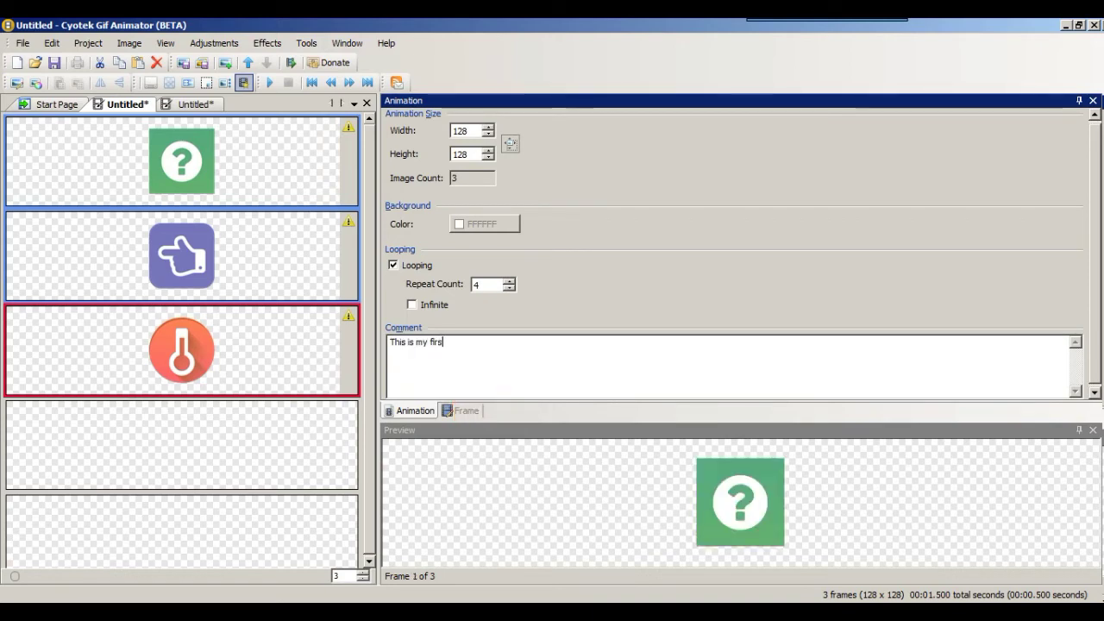
type("t Gif animation")
Step: Add calculator icon icomoon_e632(0)_128 as a frame in the second animation, then return to the first
left_click(191, 104)
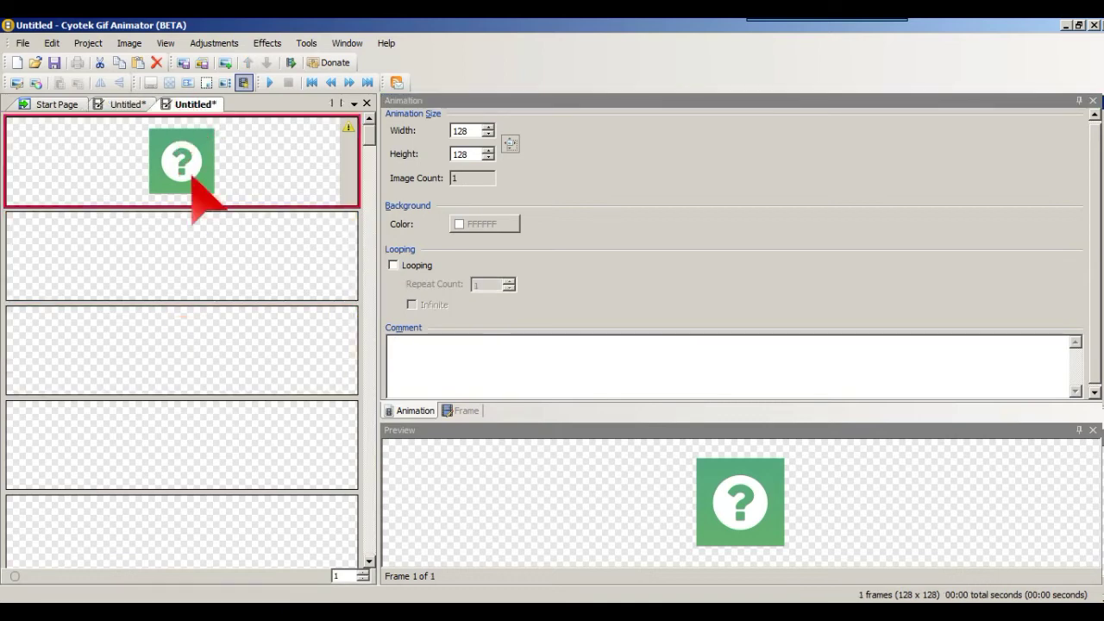
right_click(164, 256)
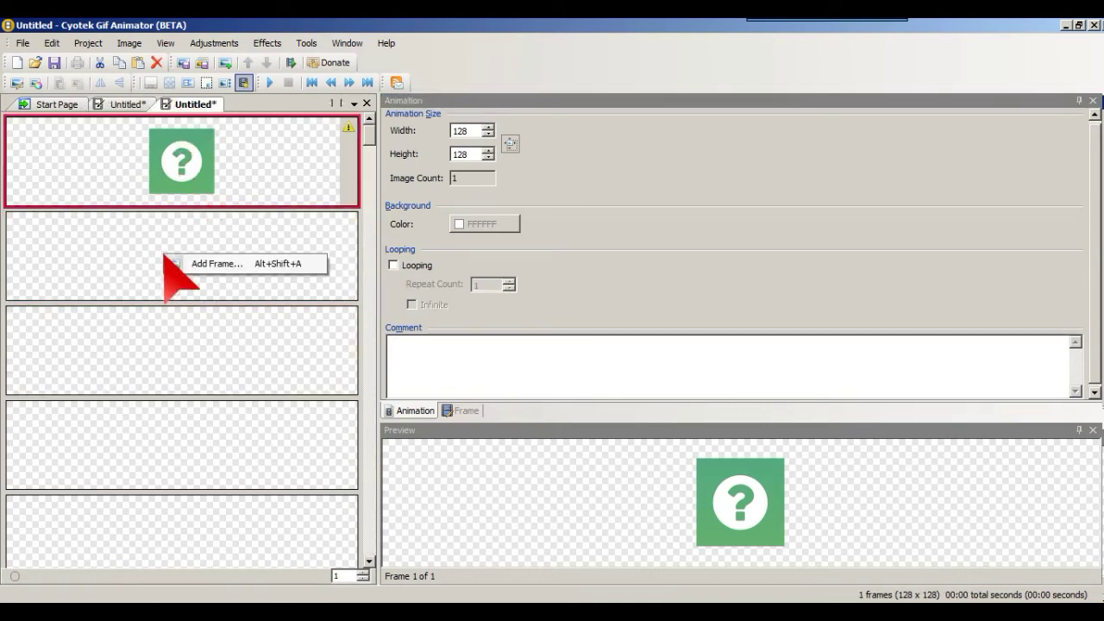
left_click(190, 263)
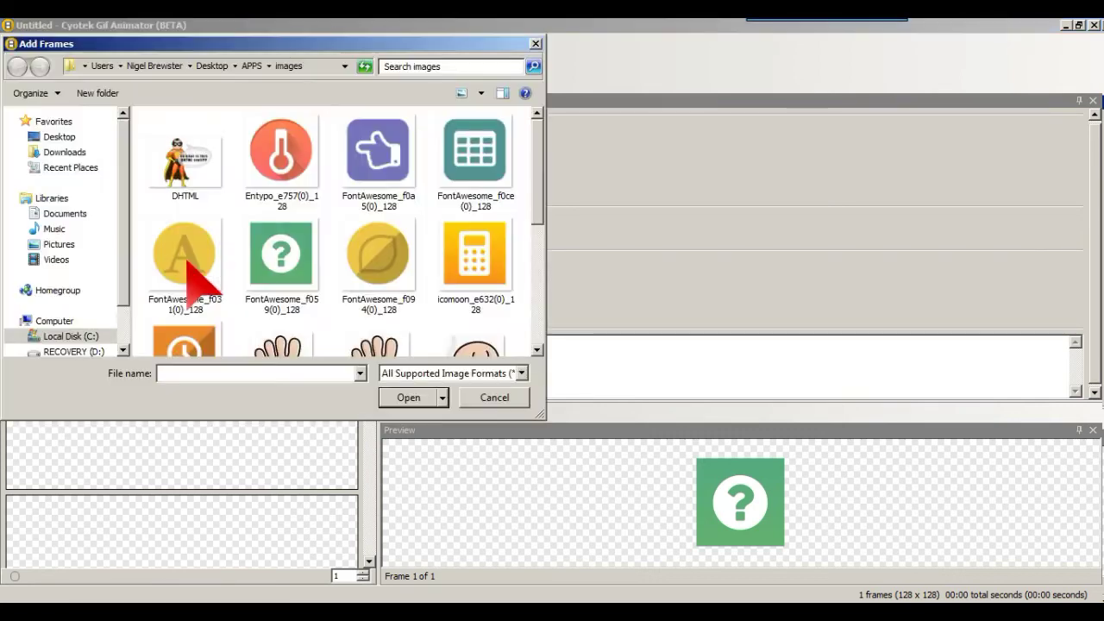
left_click(473, 252)
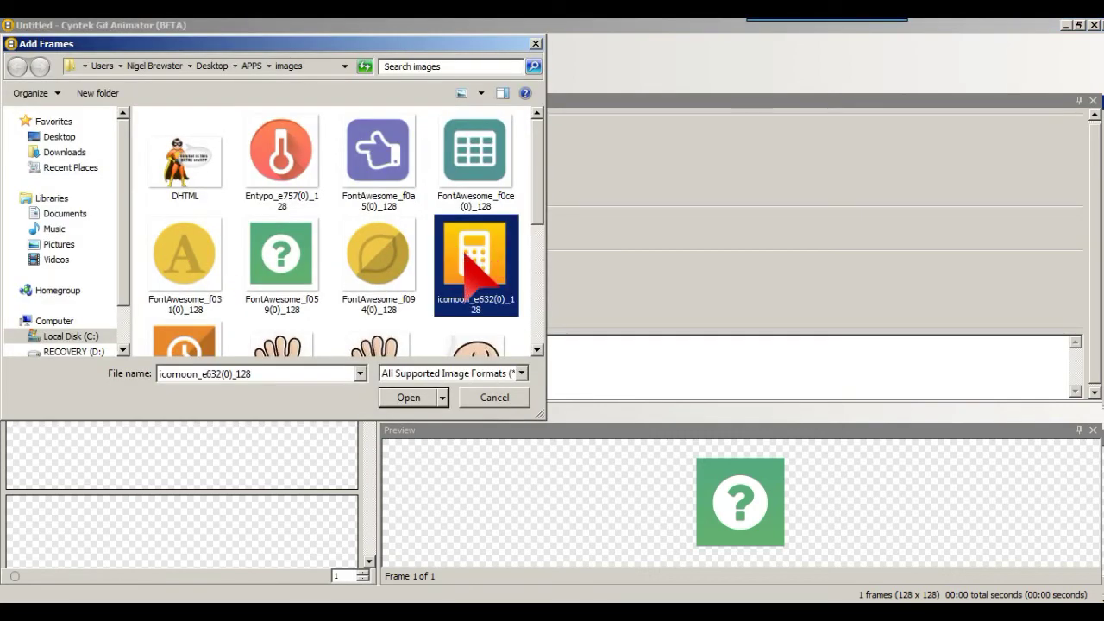
left_click(423, 397)
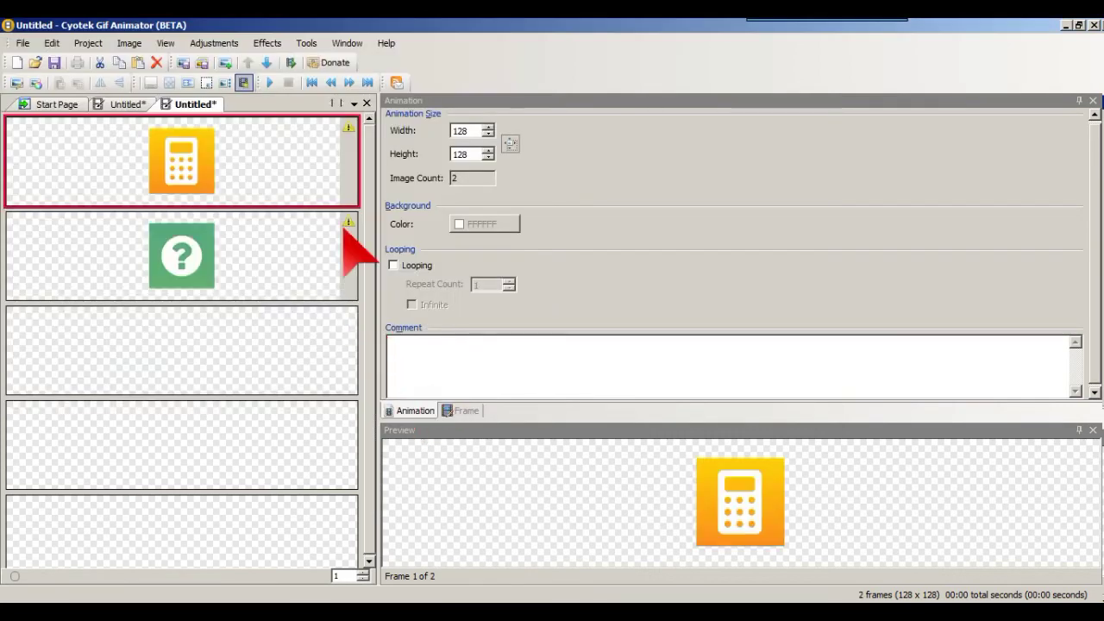
left_click(127, 104)
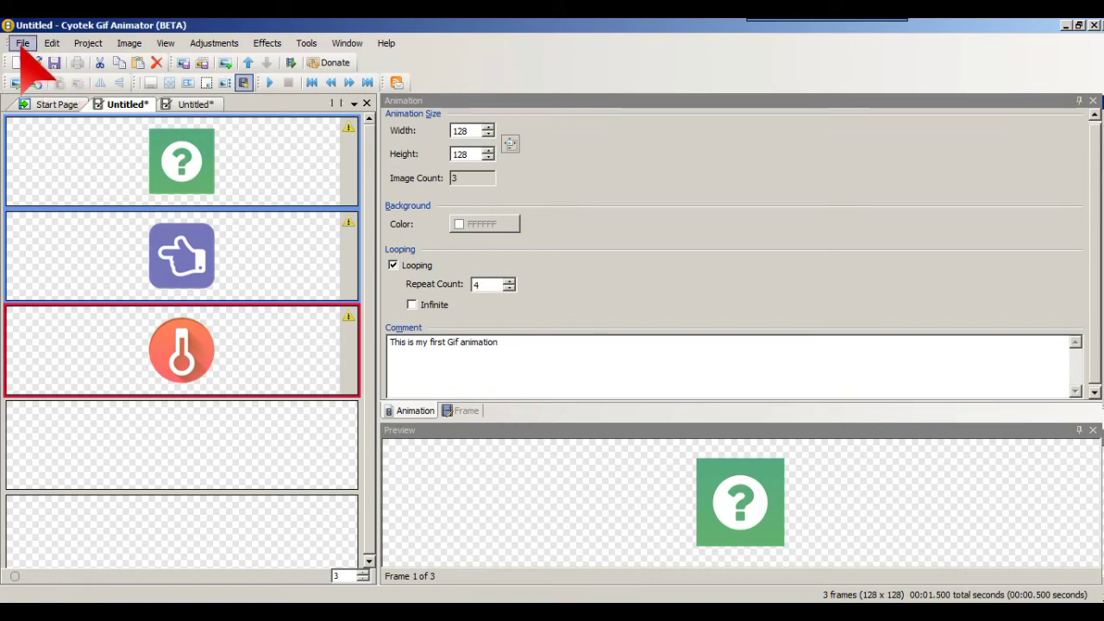
Step: Save the animation to the Desktop as FirstGif.gif
left_click(22, 43)
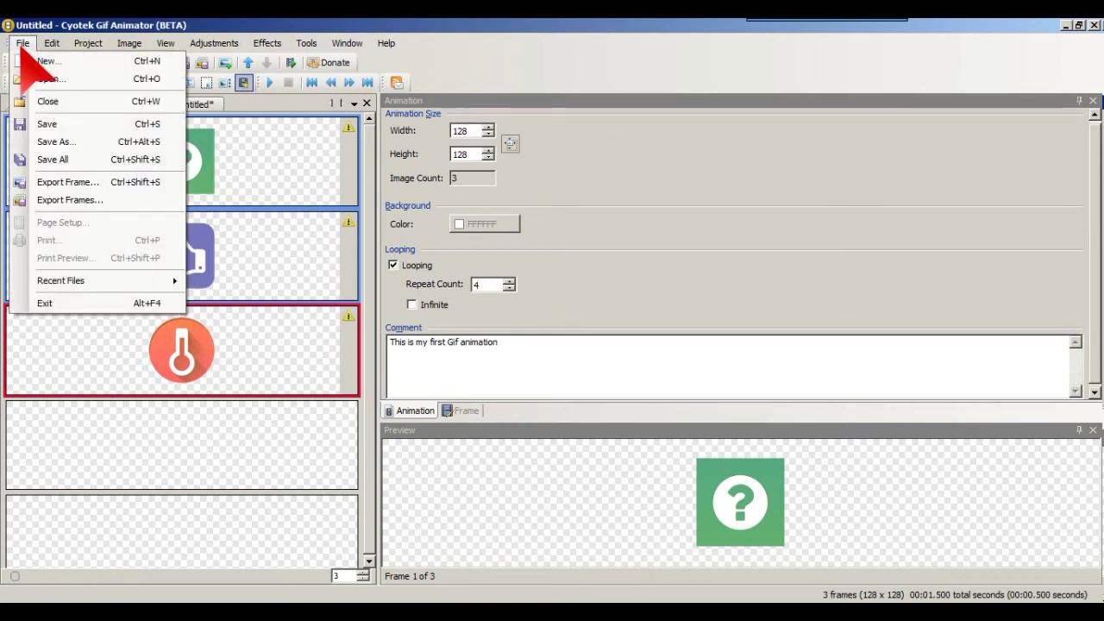
key("ctrl+s")
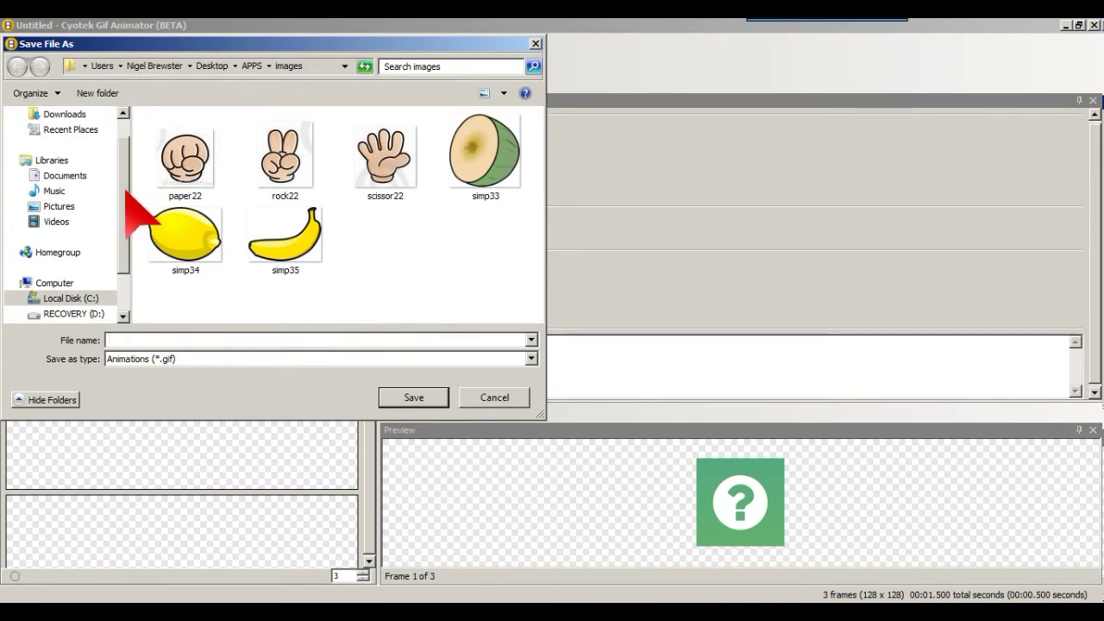
scroll(78, 172, "up", 2)
left_click(69, 138)
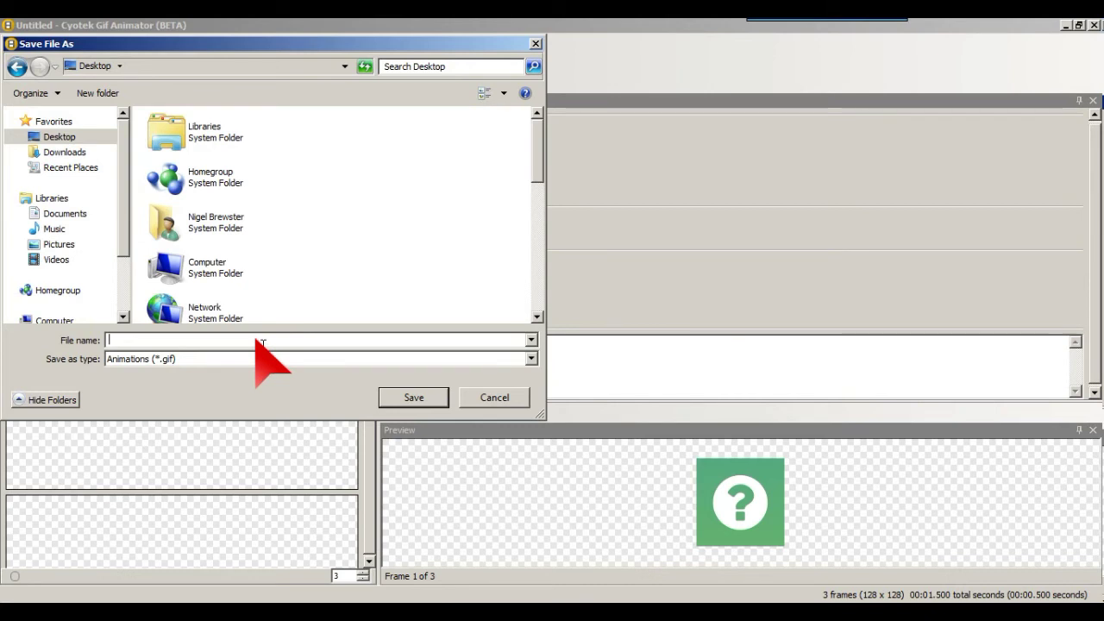
type("FirstGif")
left_click(390, 392)
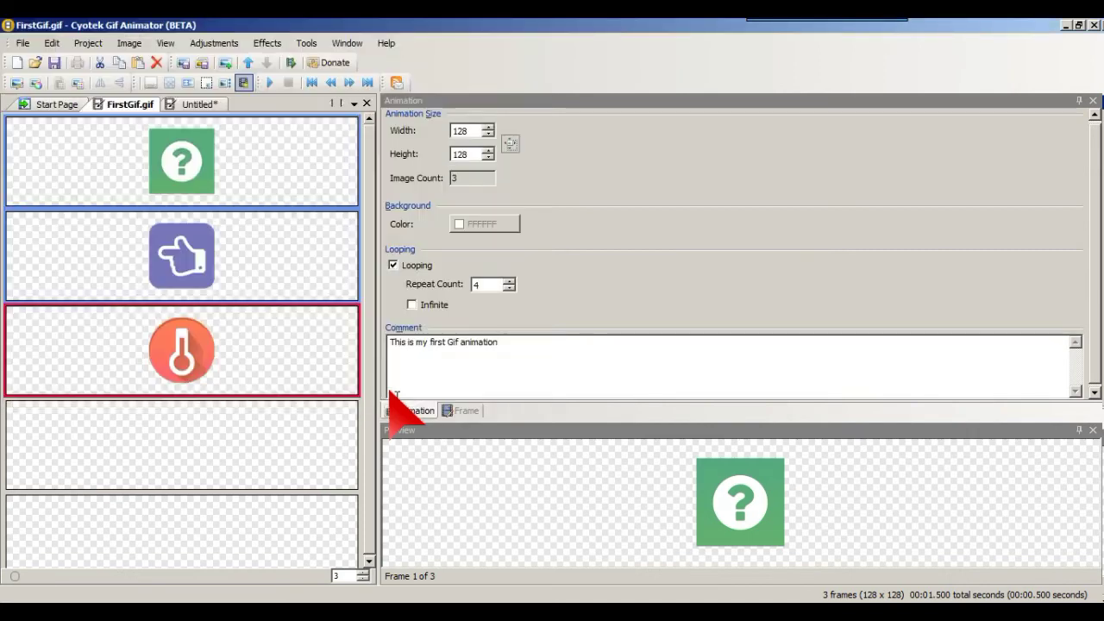
left_click(1064, 25)
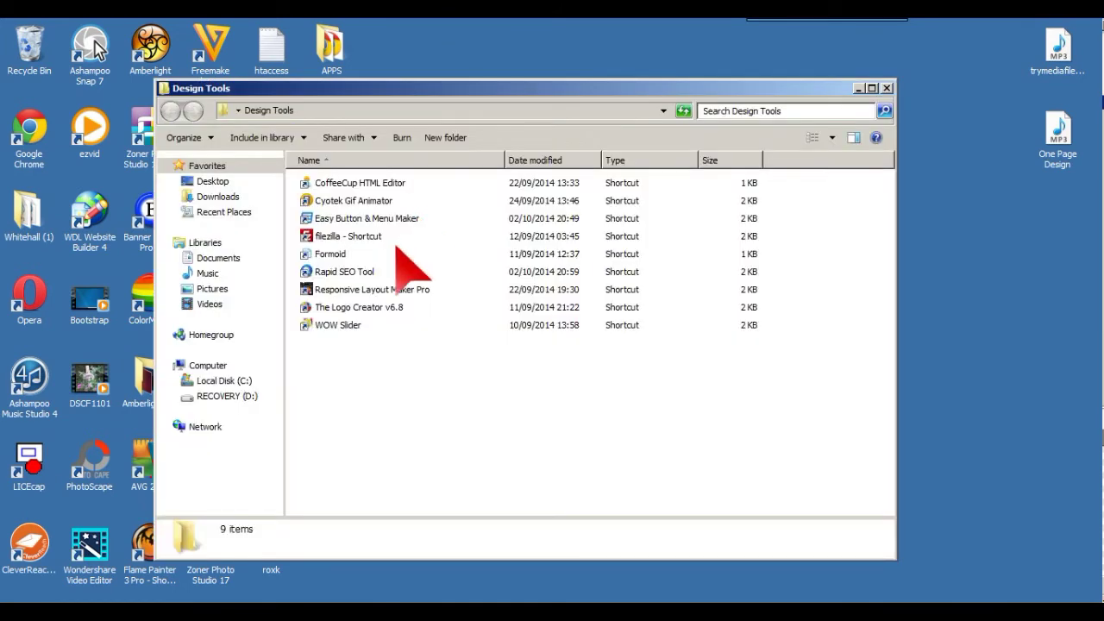
Step: Launch CoffeeCup HTML Editor from its Design Tools shortcut
double_click(391, 181)
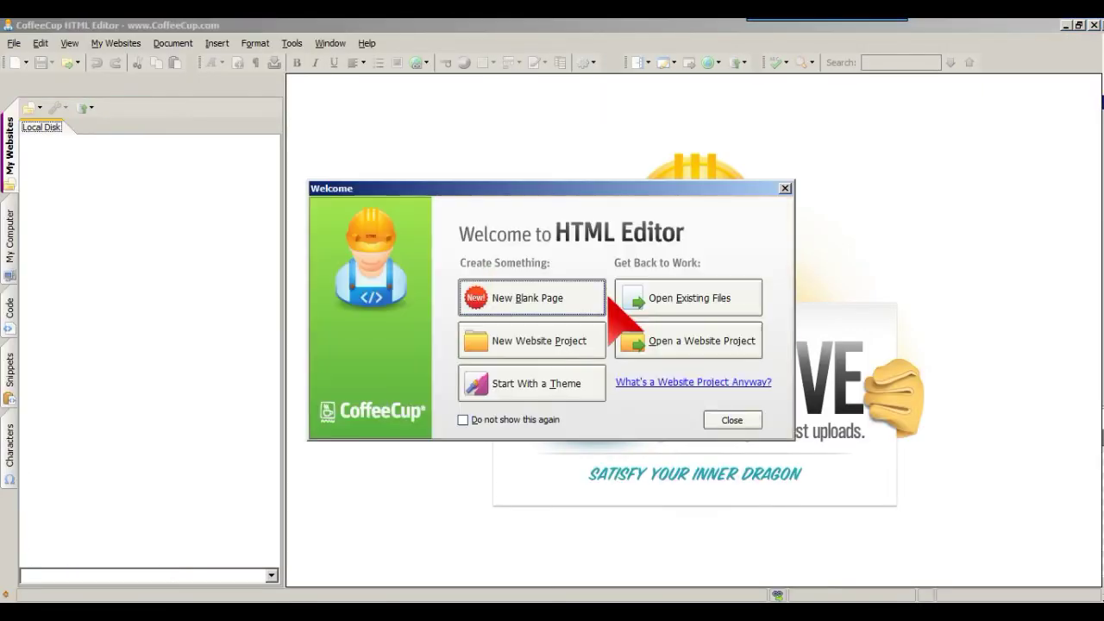
Step: Create a new blank page with default settings and place the cursor on body line 28
left_click(584, 300)
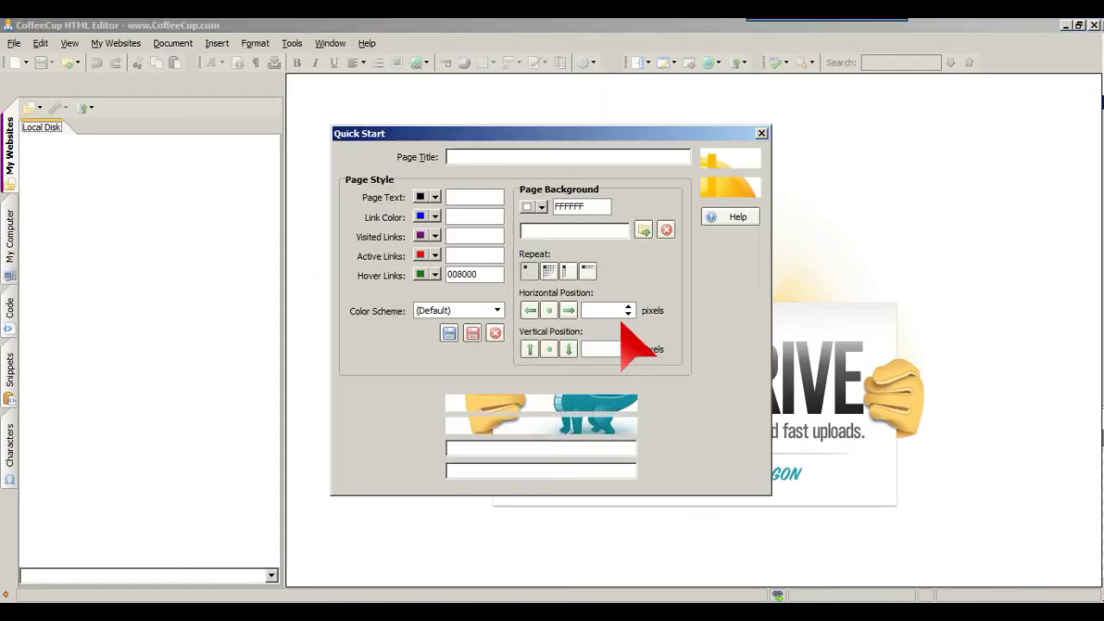
left_click(729, 157)
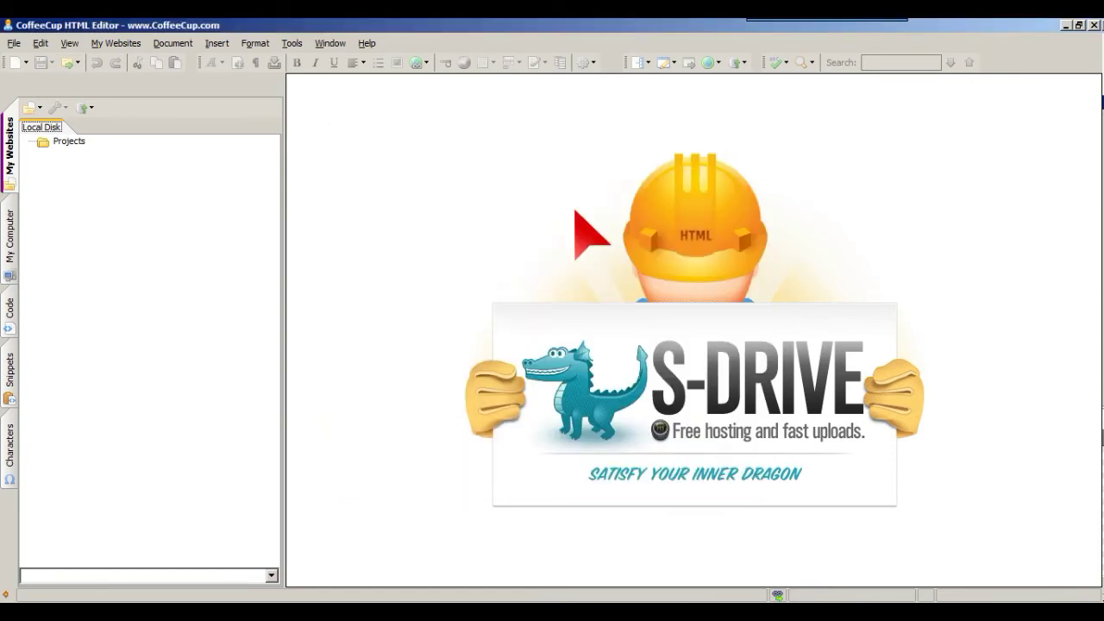
left_click(390, 474)
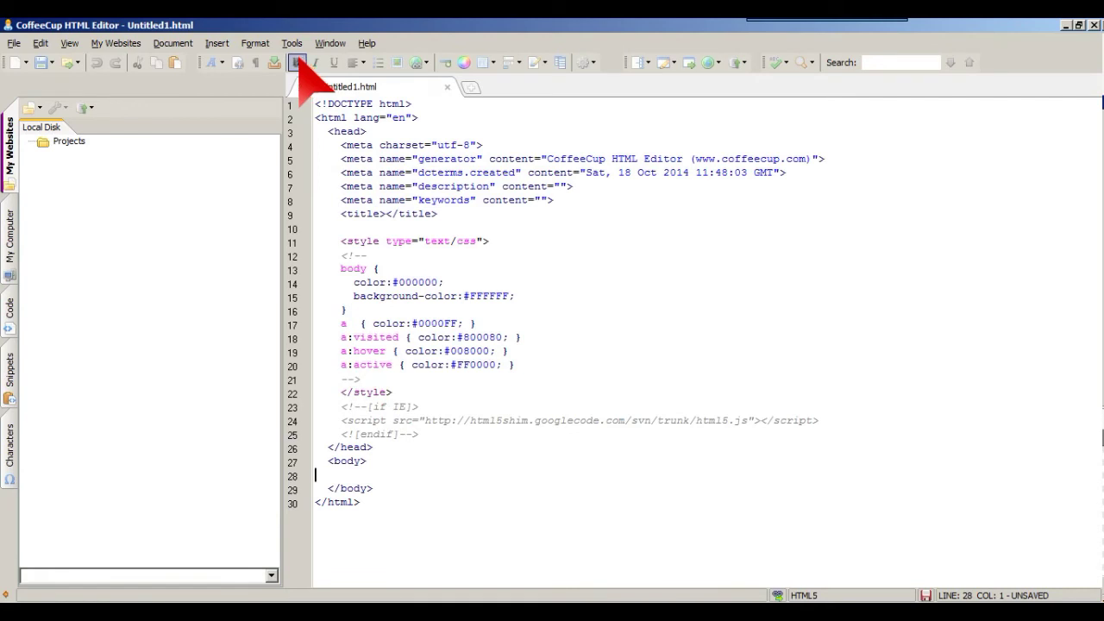
Step: Insert the Desktop's FirstGif.gif image and preview the page in the default browser
left_click(211, 44)
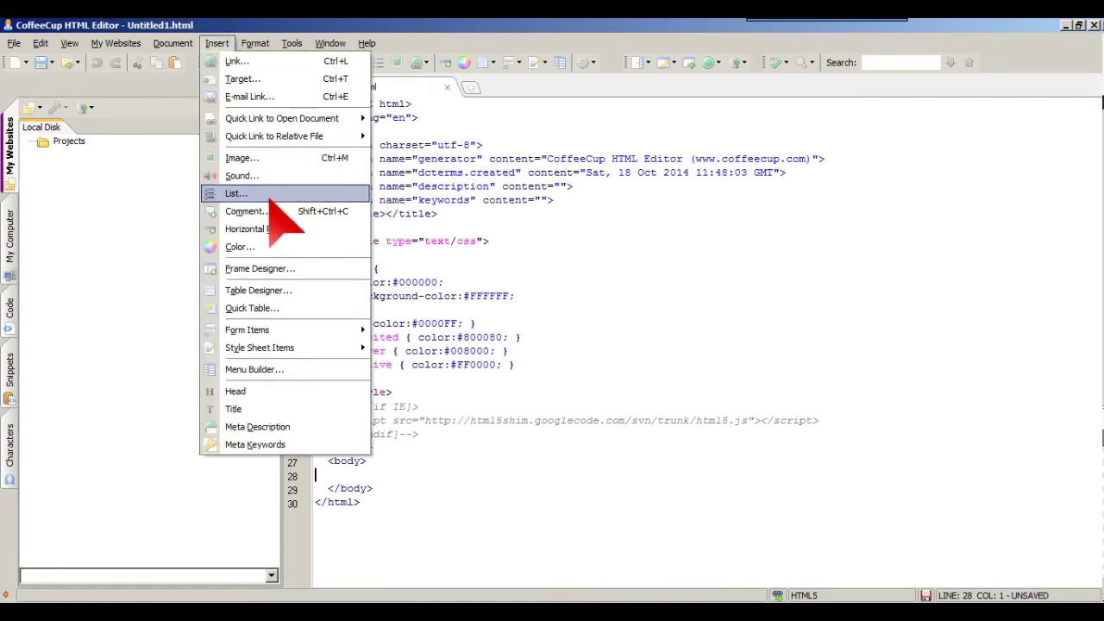
left_click(267, 160)
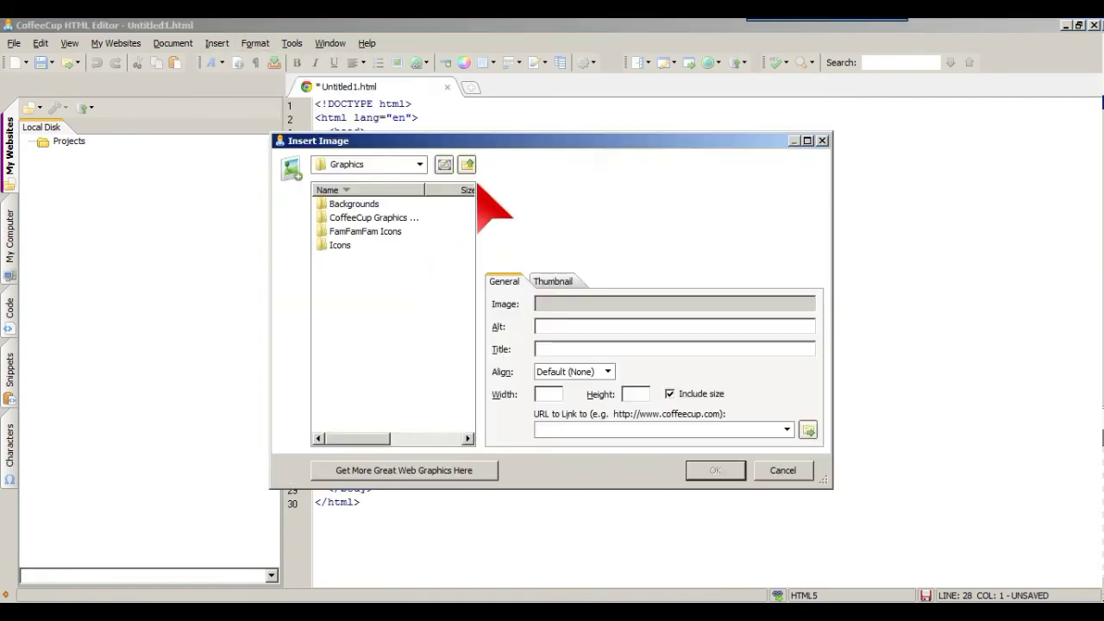
left_click(467, 164)
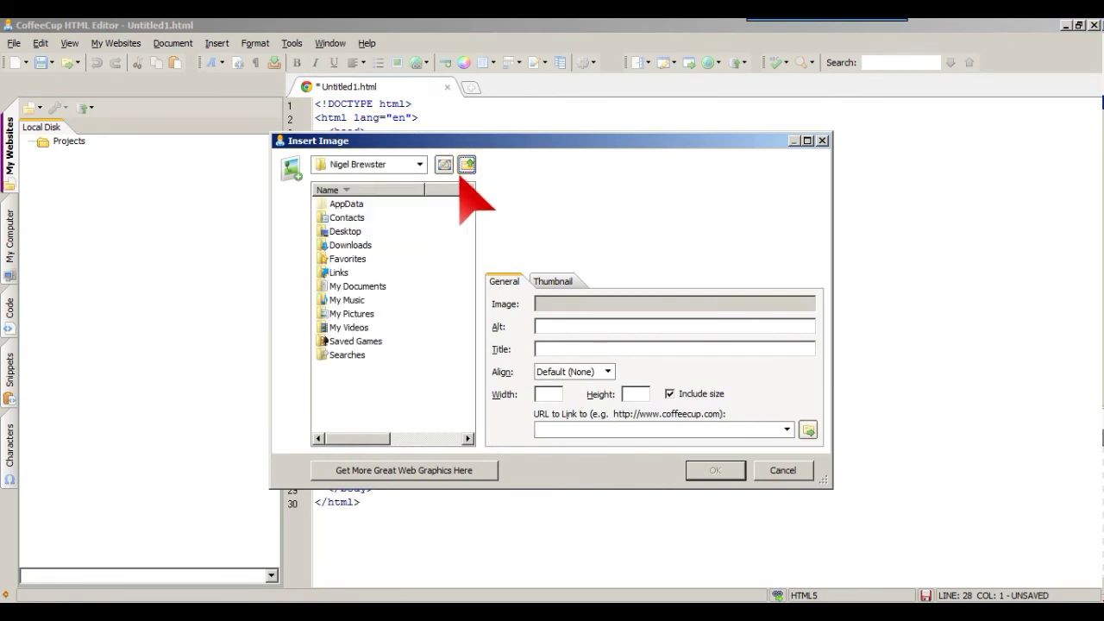
double_click(354, 231)
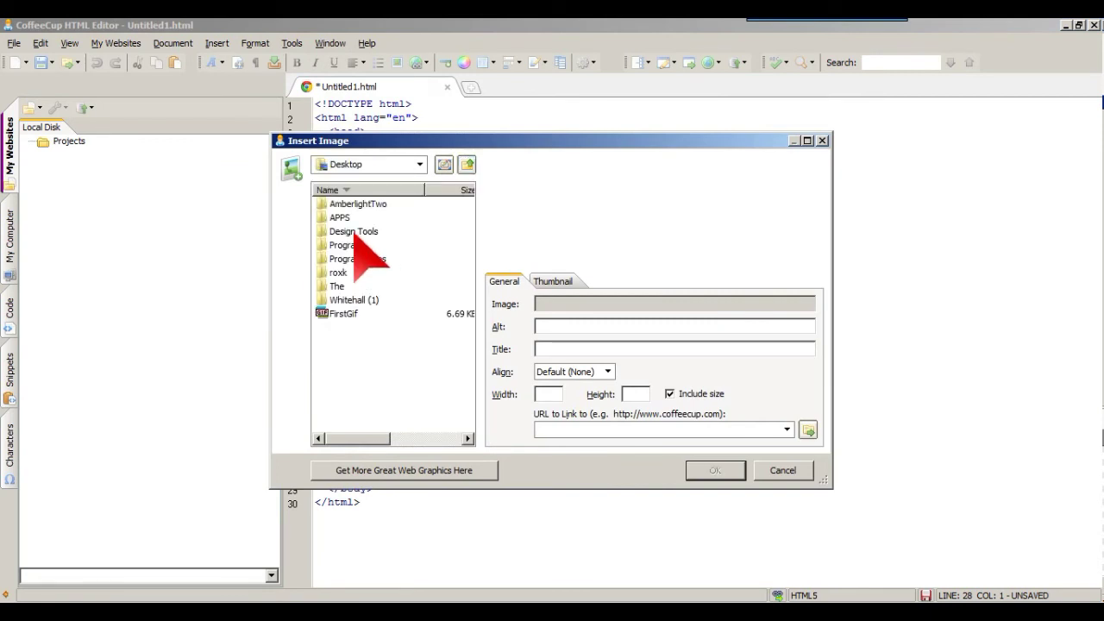
left_click(343, 313)
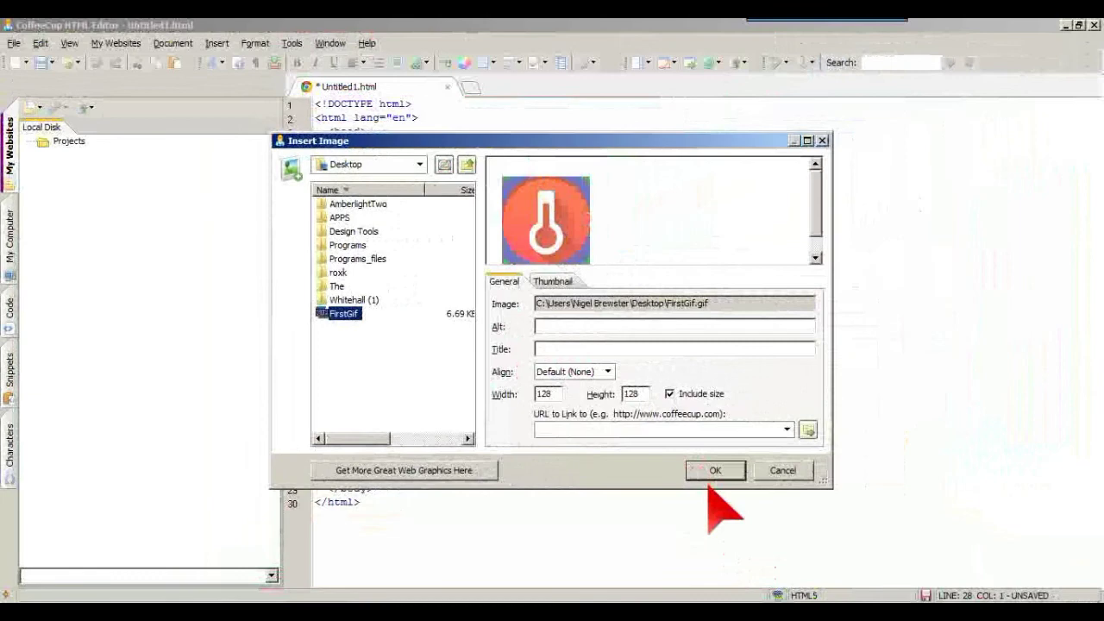
left_click(715, 470)
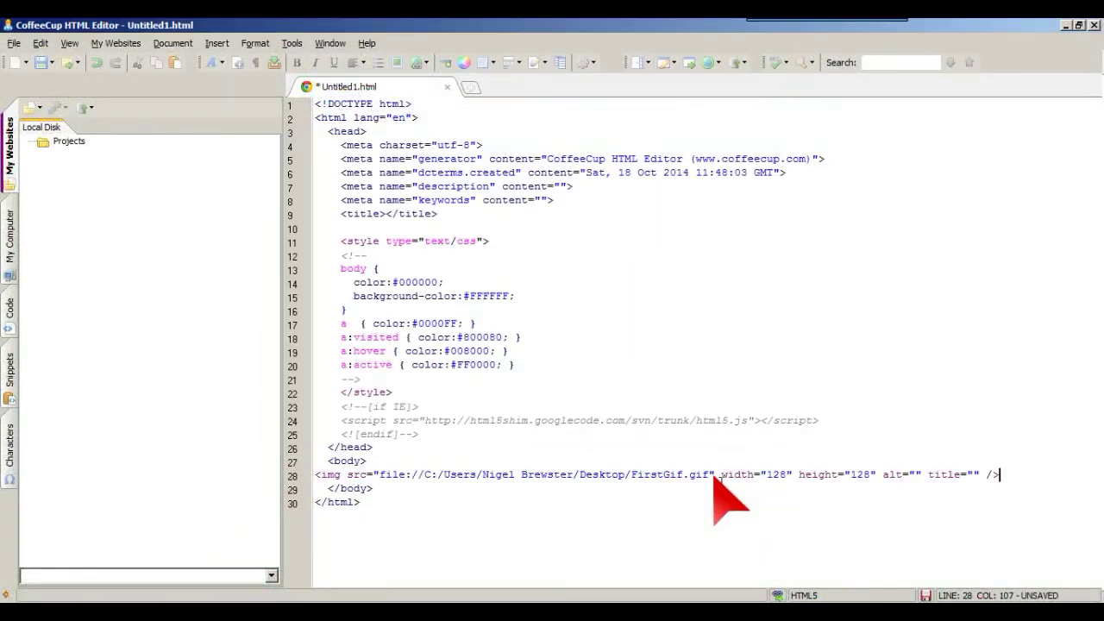
left_click(294, 43)
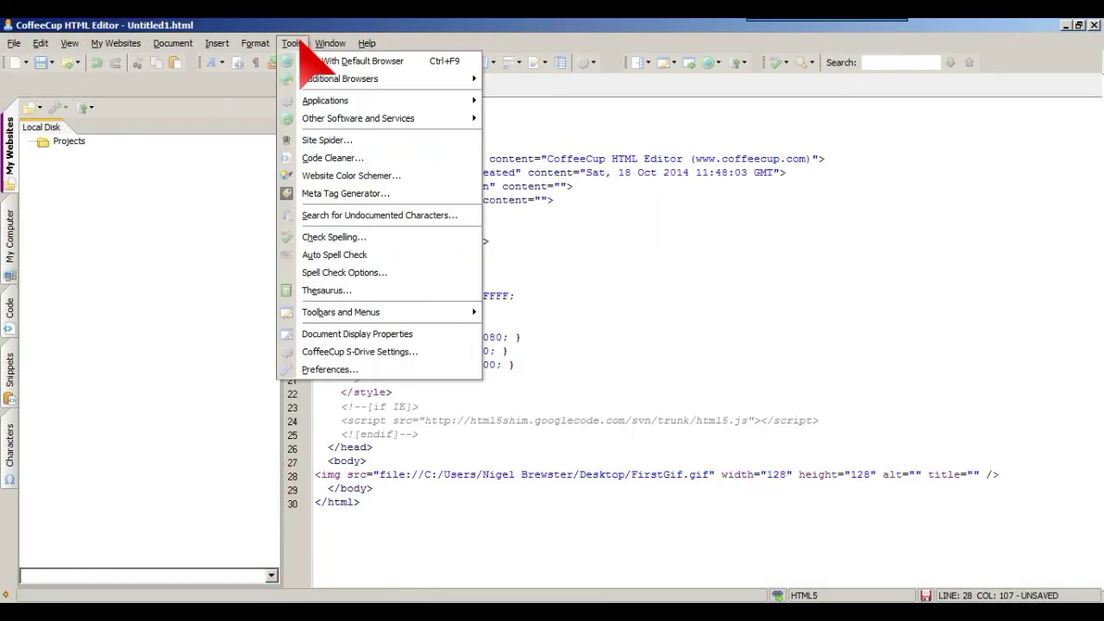
left_click(317, 61)
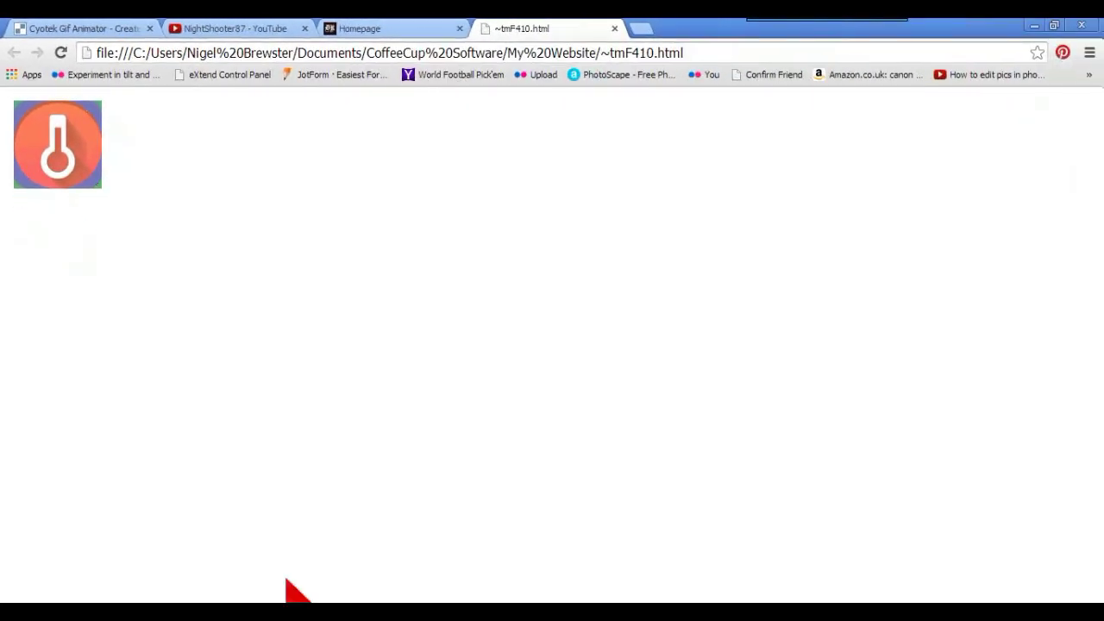
Step: After viewing the animated FirstGif icon in Chrome, switch back to Cyotek Gif Animator
key("alt+Tab")
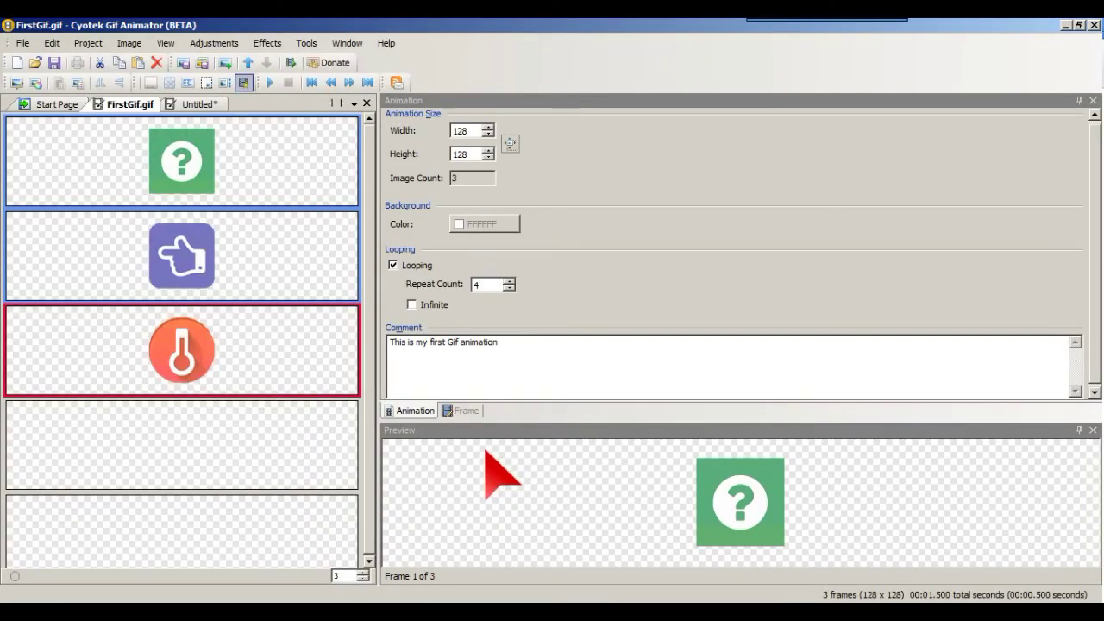